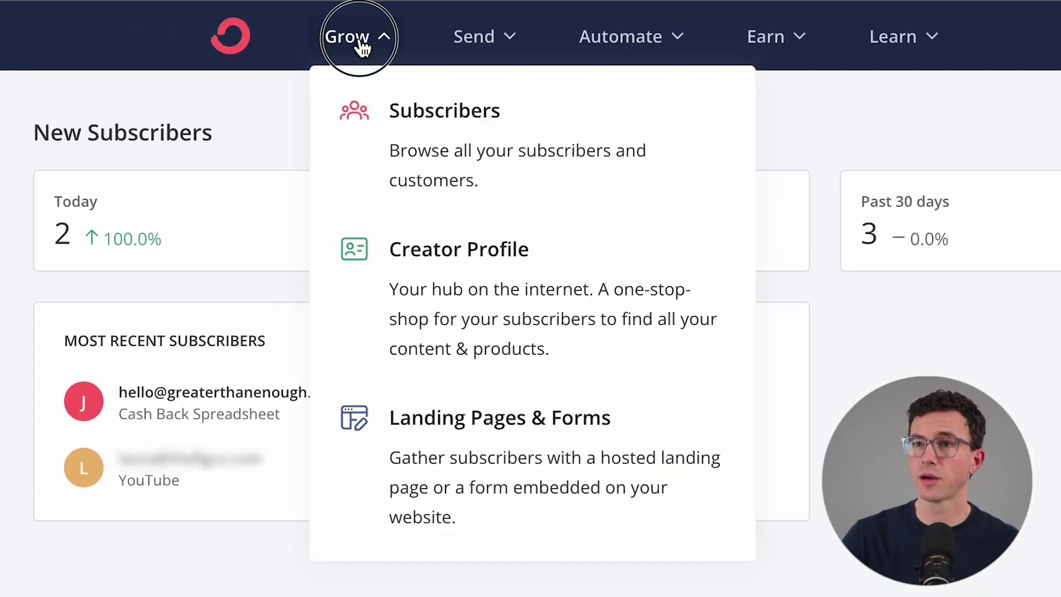
From Landing Pages & Forms, start a new Landing Page rather than a Form
{"action": "left_click", "coordinate": [500, 421]}
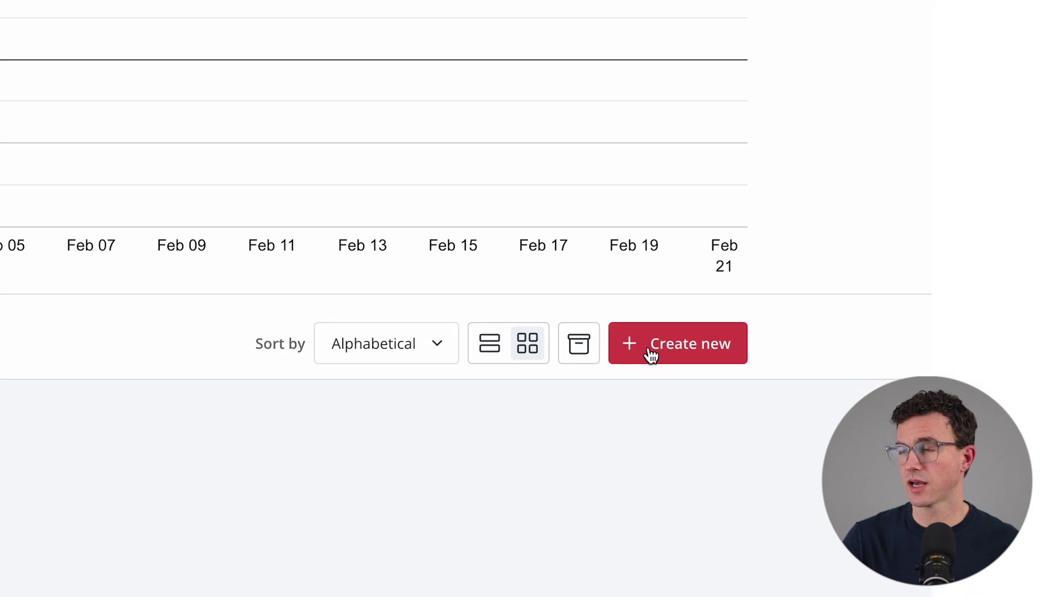
{"action": "left_click", "coordinate": [651, 352]}
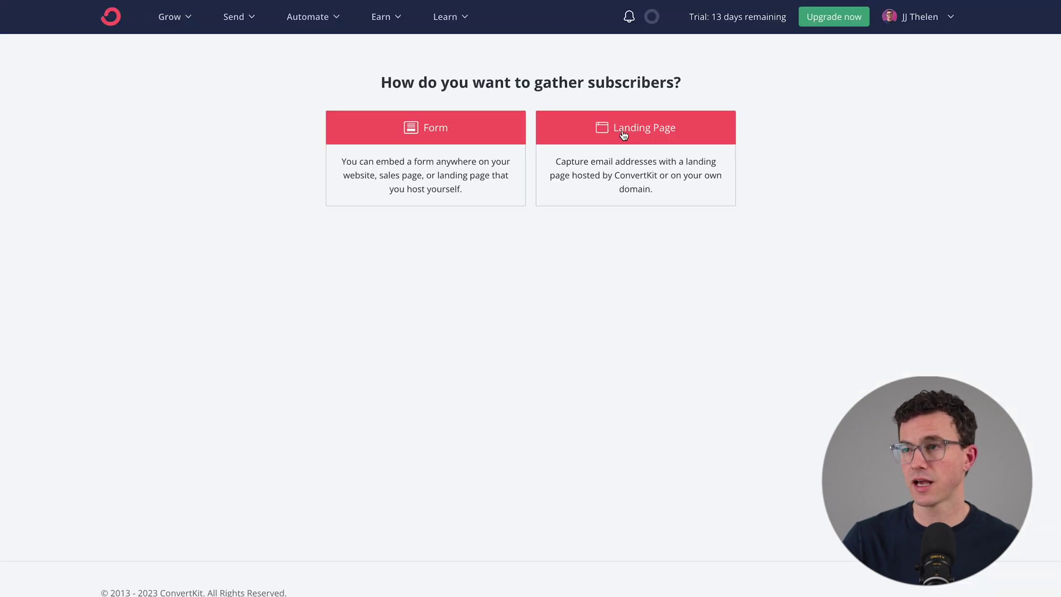
{"action": "left_click", "coordinate": [624, 135]}
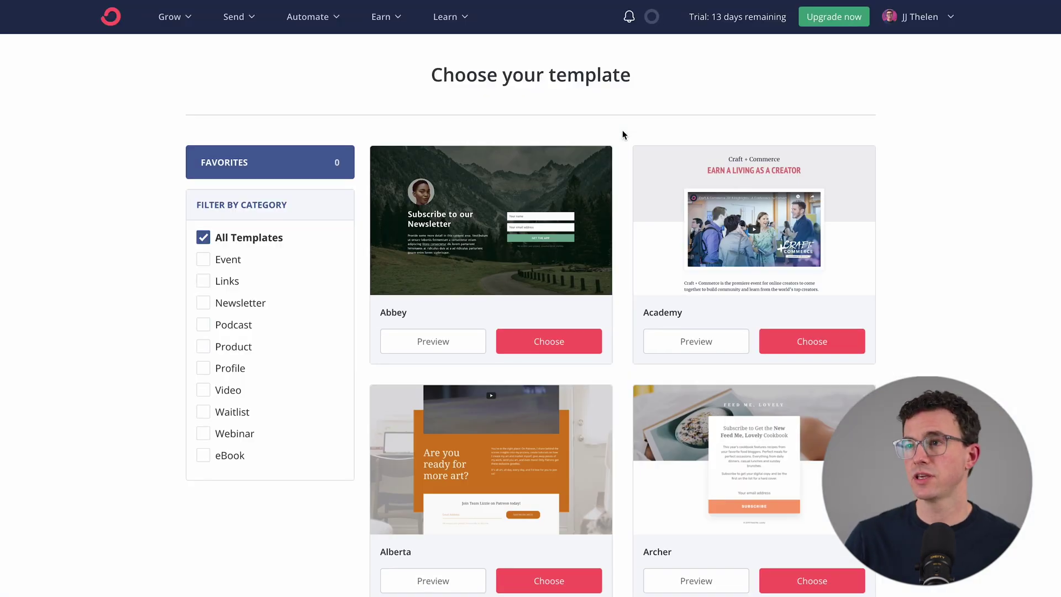
Browse the template gallery and build the new landing page from the Archer template
{"action": "scroll", "coordinate": [943, 295], "scroll_direction": "down", "scroll_amount": 9}
{"action": "scroll", "coordinate": [943, 294], "scroll_direction": "down", "scroll_amount": 5}
{"action": "scroll", "coordinate": [943, 295], "scroll_direction": "up", "scroll_amount": 14}
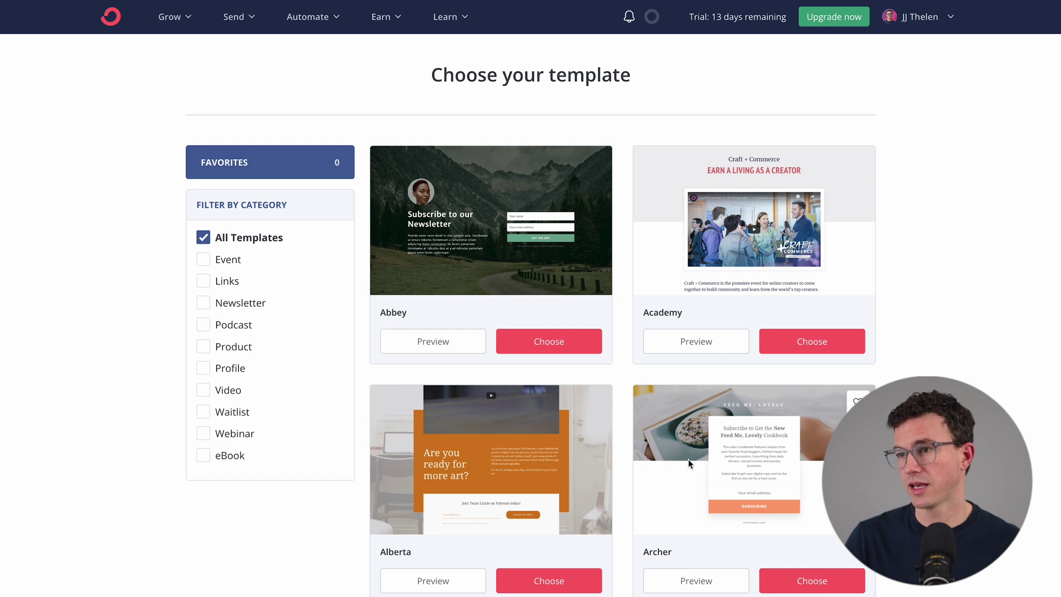
{"action": "left_click", "coordinate": [812, 581]}
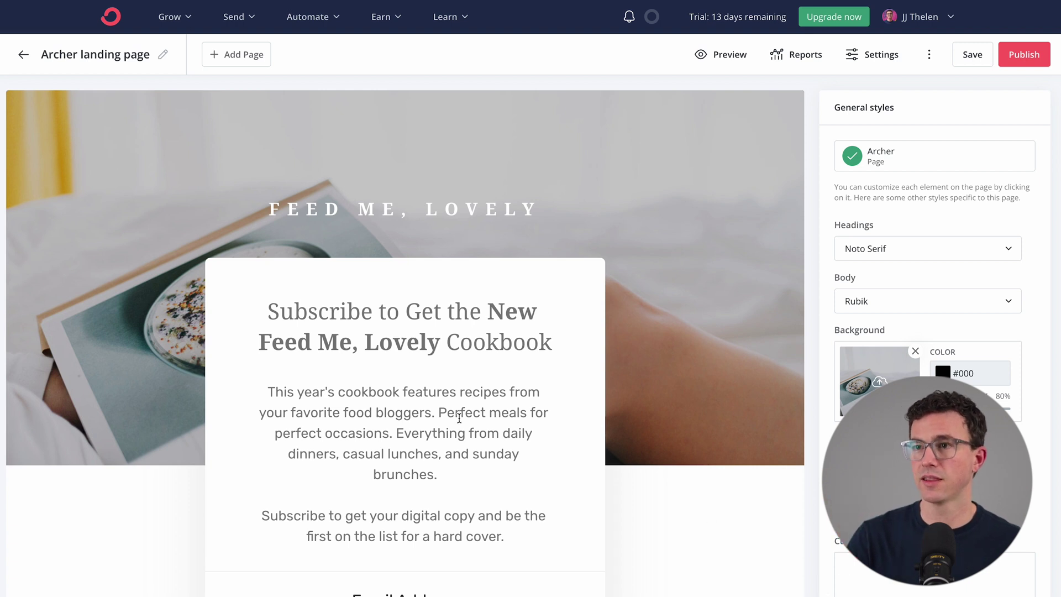
{"action": "left_click", "coordinate": [164, 55]}
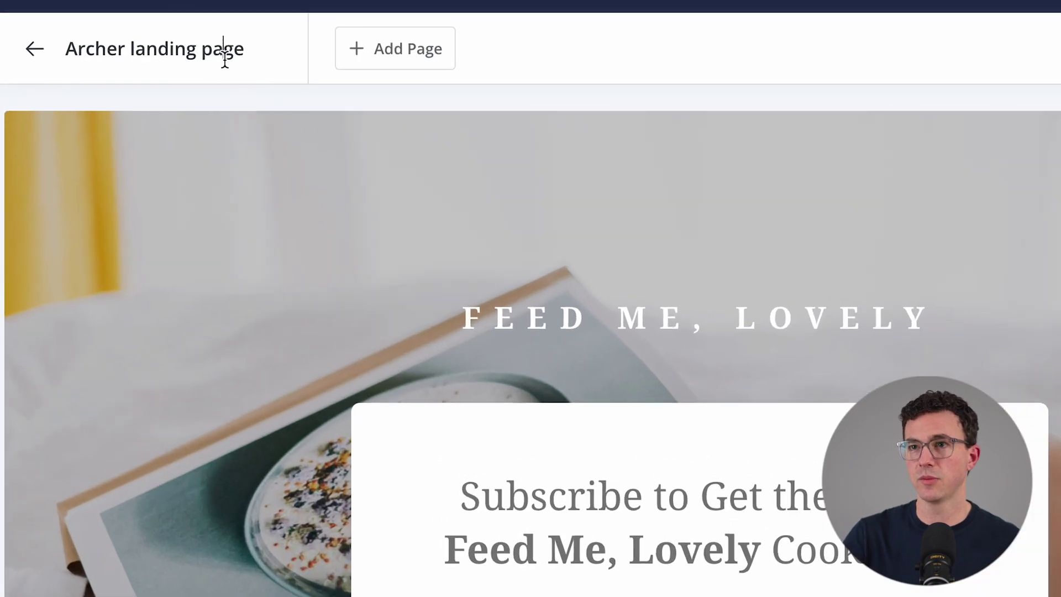
Rename the landing page to 'Spreadsheet Tutorial Landing'
{"action": "triple_click", "coordinate": [225, 60]}
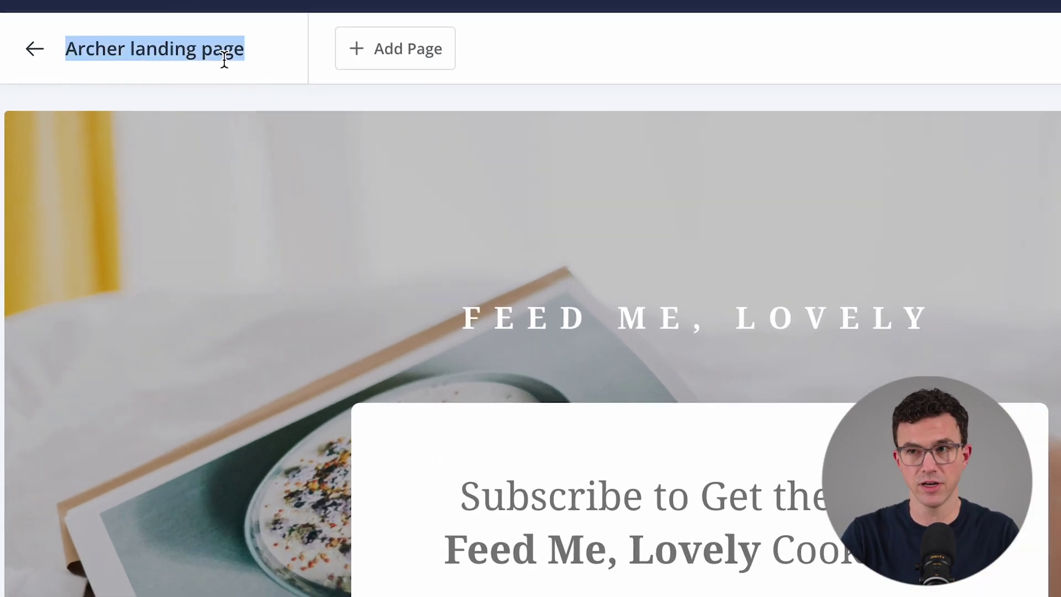
{"action": "type", "text": "S"}
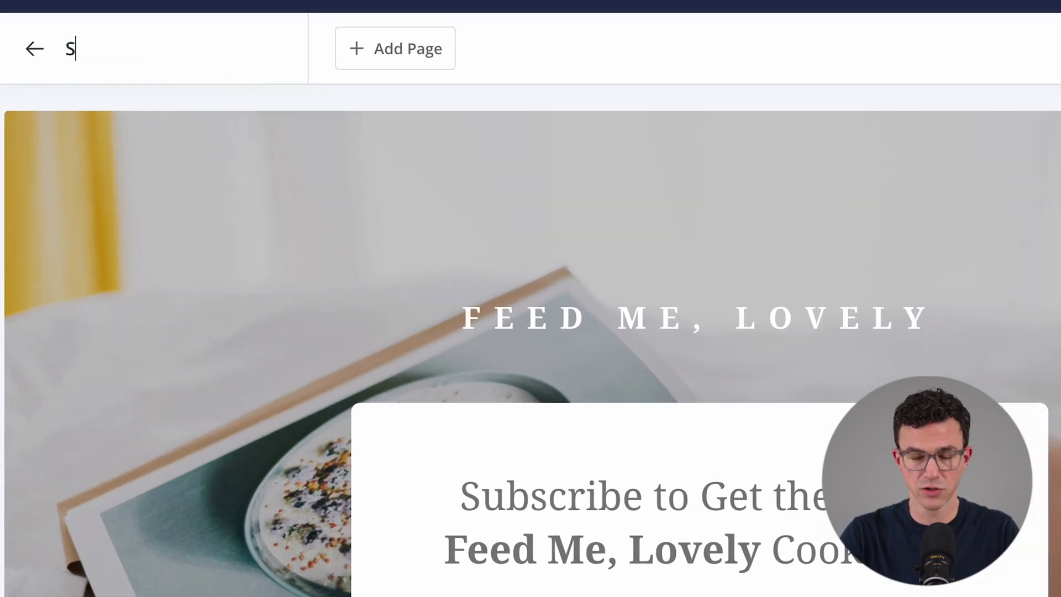
{"action": "type", "text": "preadsheet Tutori"}
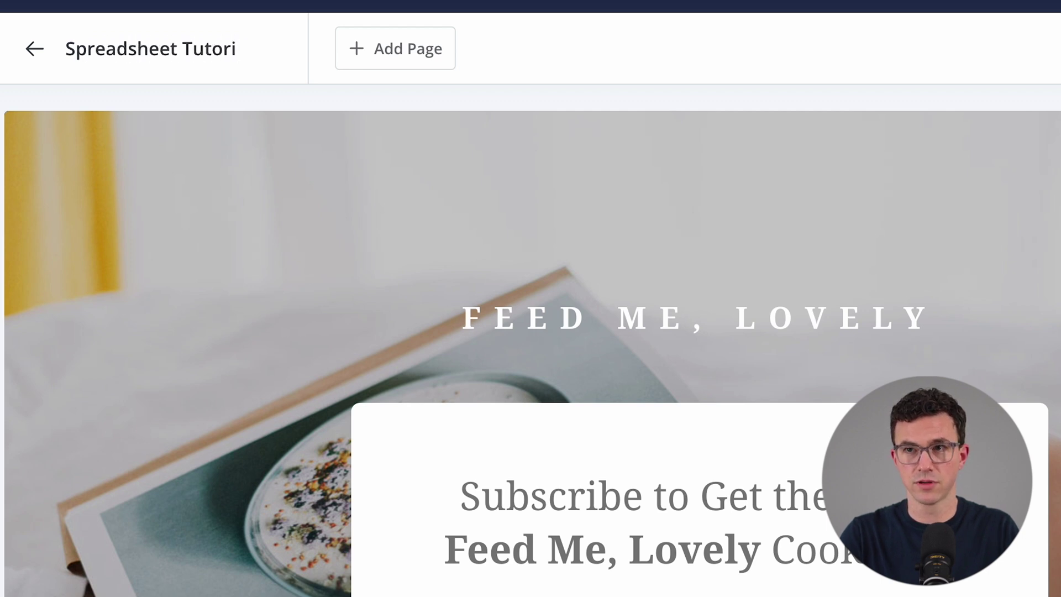
{"action": "type", "text": "al Landing"}
{"action": "key", "text": "Return"}
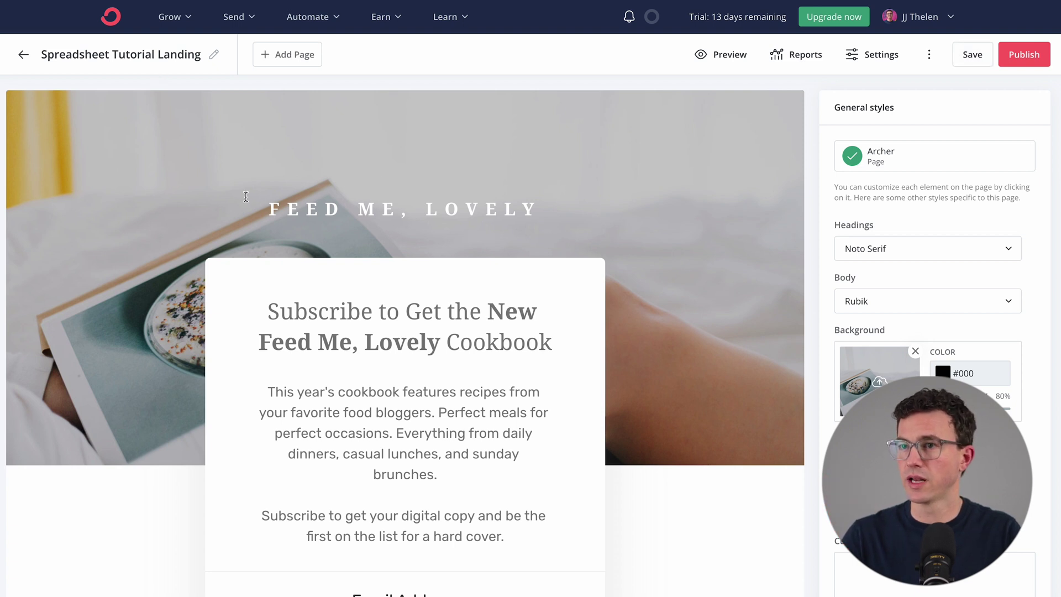
Replace the FEED ME, LOVELY preheader with 'Get Our Free Spreadsheets' copied from the notes
{"action": "key", "text": "super+Tab"}
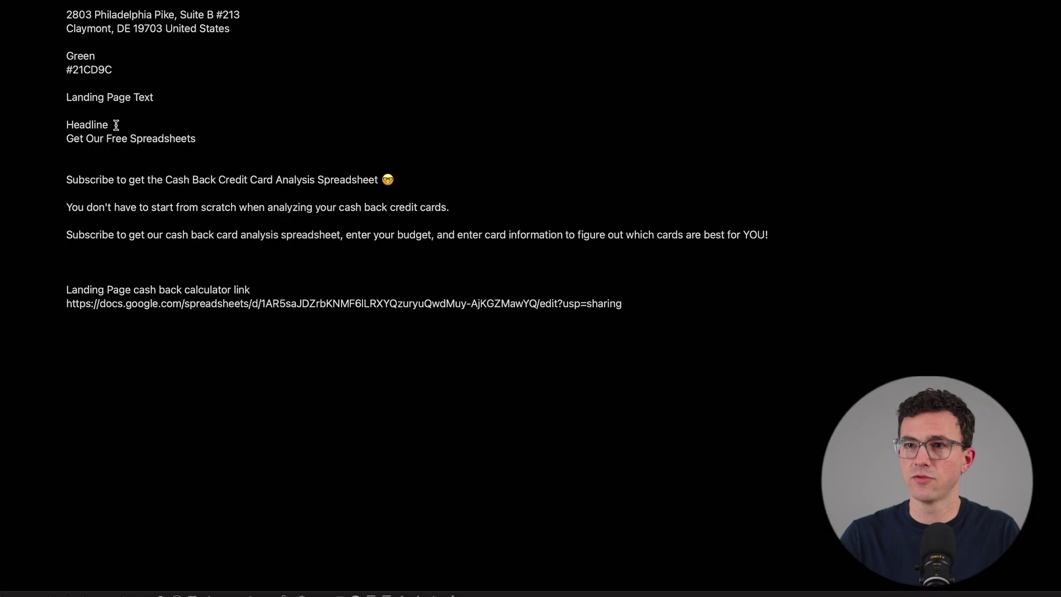
{"action": "triple_click", "coordinate": [111, 138]}
{"action": "key", "text": "super+c"}
{"action": "key", "text": "super+Tab"}
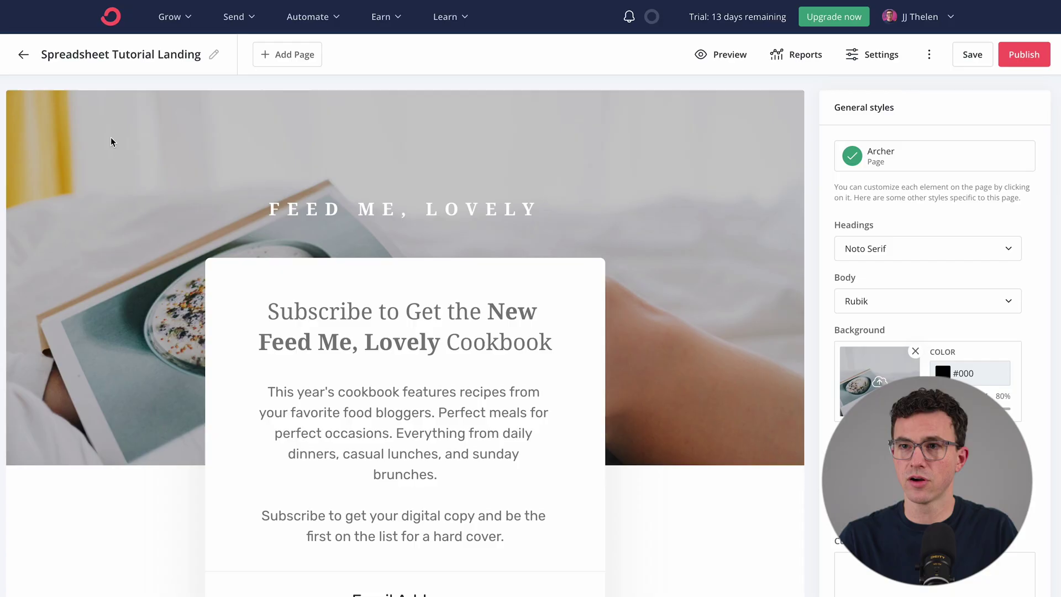
{"action": "triple_click", "coordinate": [354, 202]}
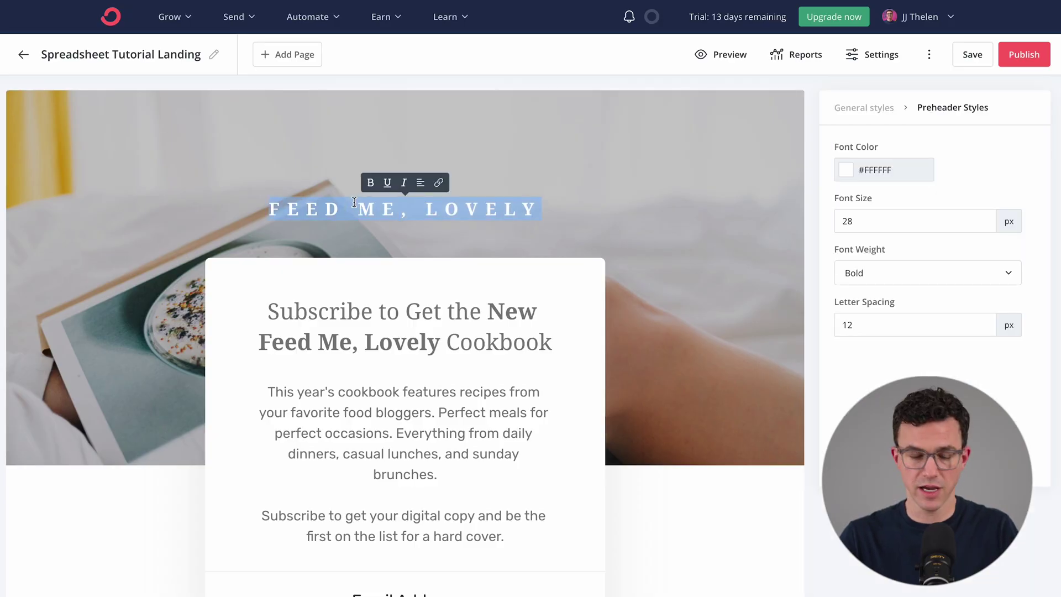
{"action": "key", "text": "super+v"}
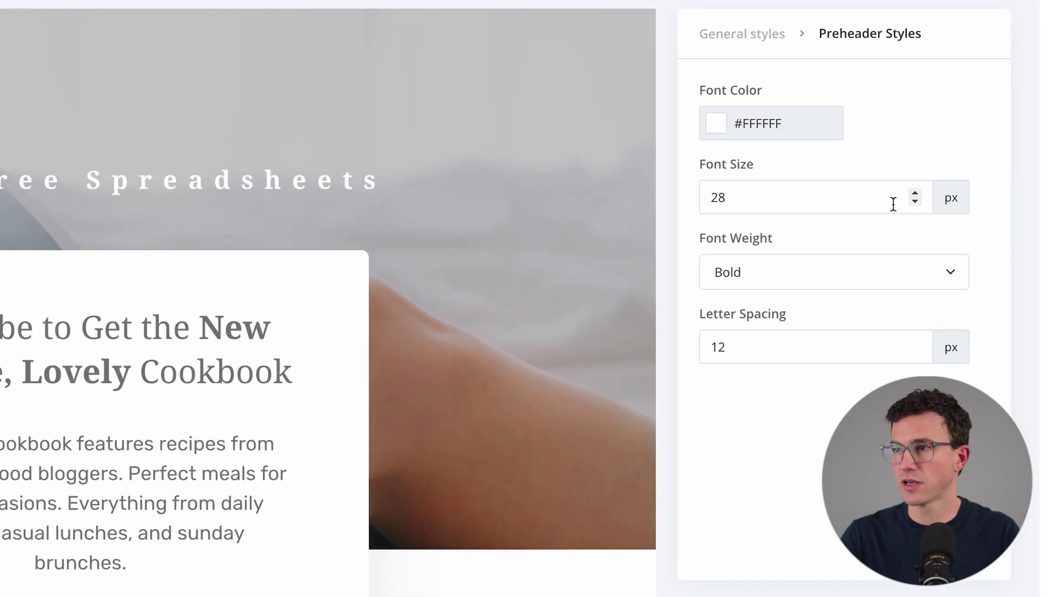
{"action": "left_click", "coordinate": [730, 36]}
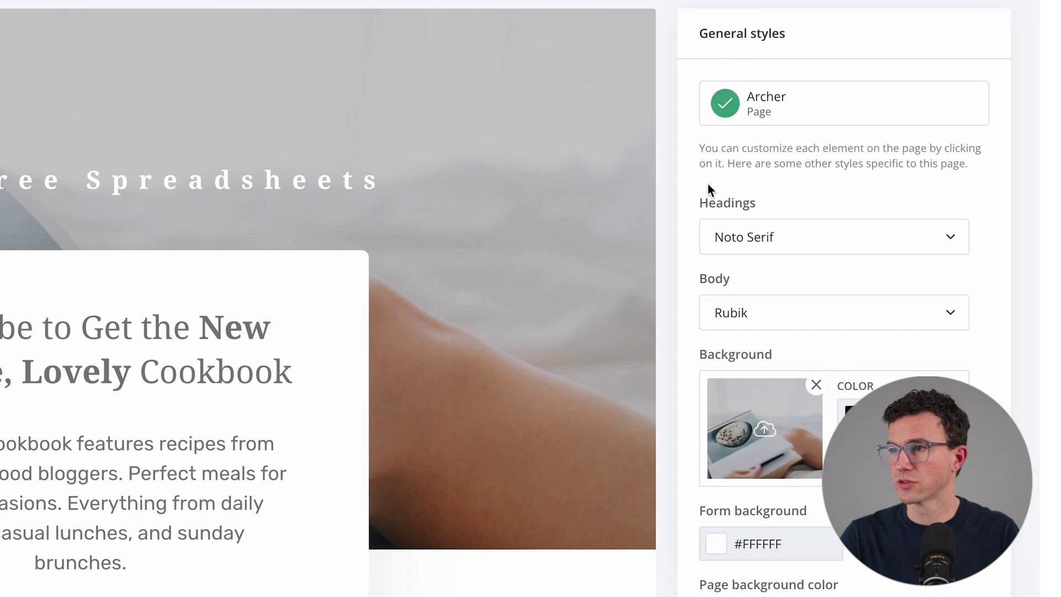
Set the page heading font to Roboto
{"action": "left_click", "coordinate": [784, 235]}
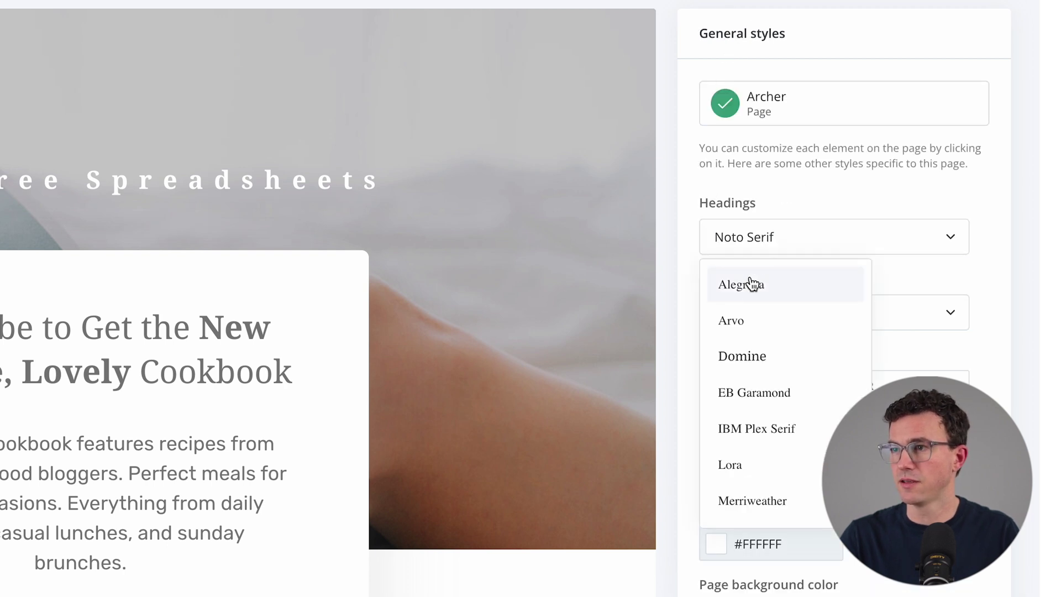
{"action": "scroll", "coordinate": [745, 326], "scroll_direction": "down", "scroll_amount": 10}
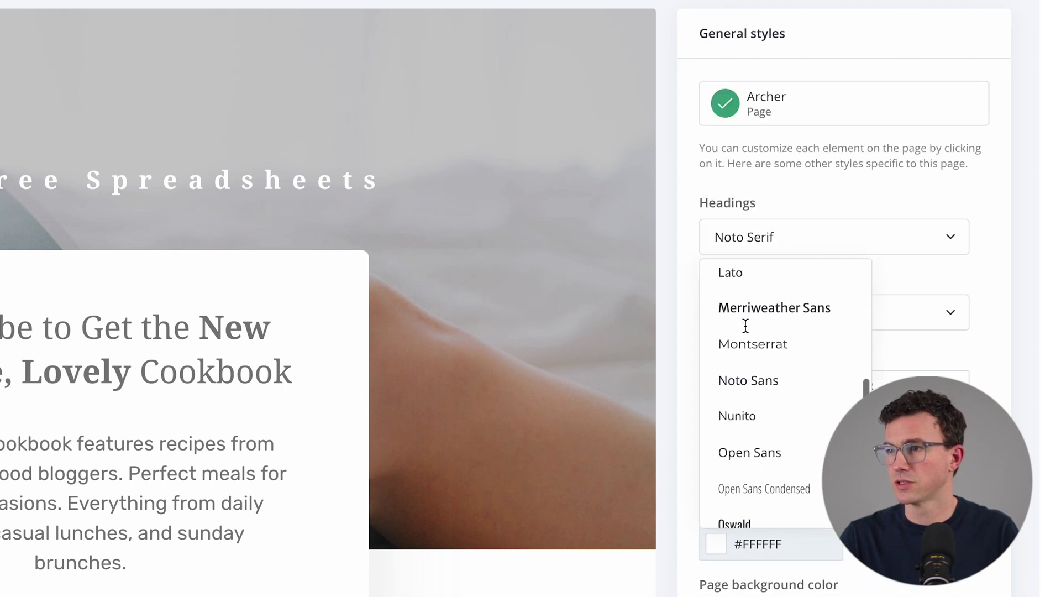
{"action": "scroll", "coordinate": [745, 326], "scroll_direction": "down", "scroll_amount": 5}
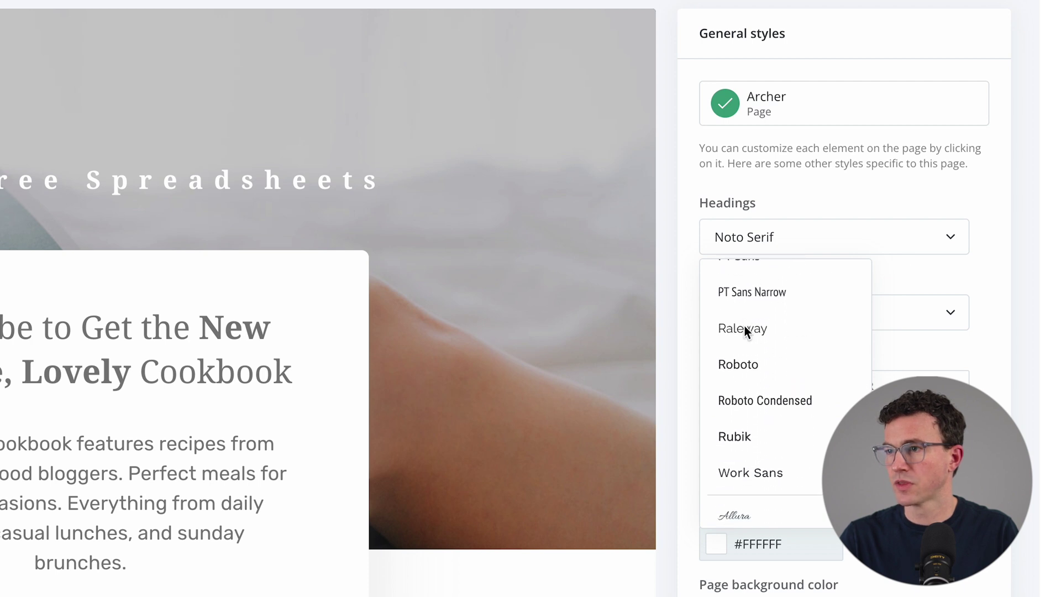
{"action": "left_click", "coordinate": [739, 347]}
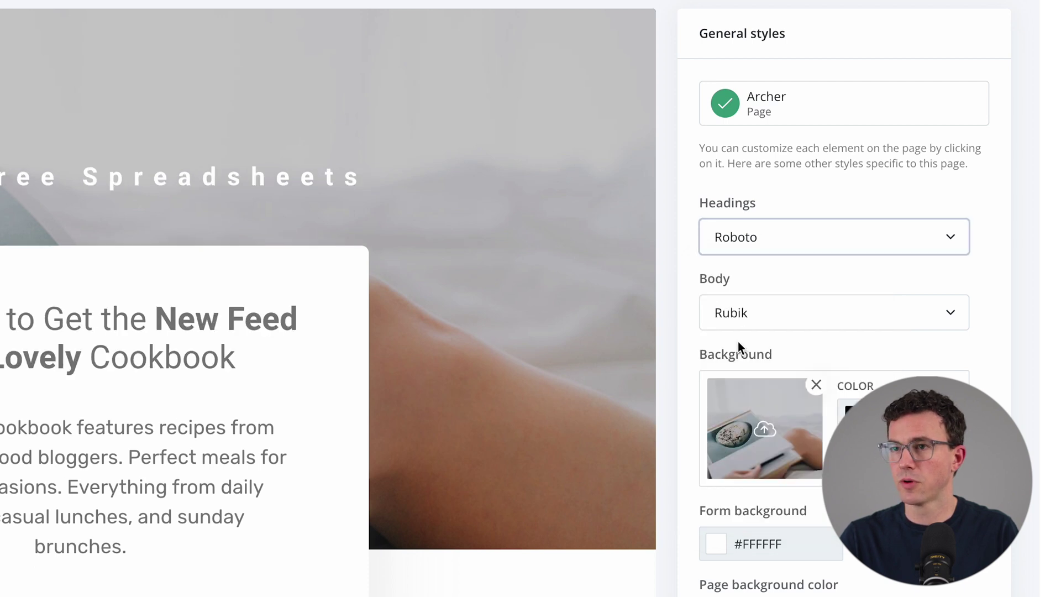
Color the preheader text green #21CD9C, copied from the notes
{"action": "left_click", "coordinate": [105, 178]}
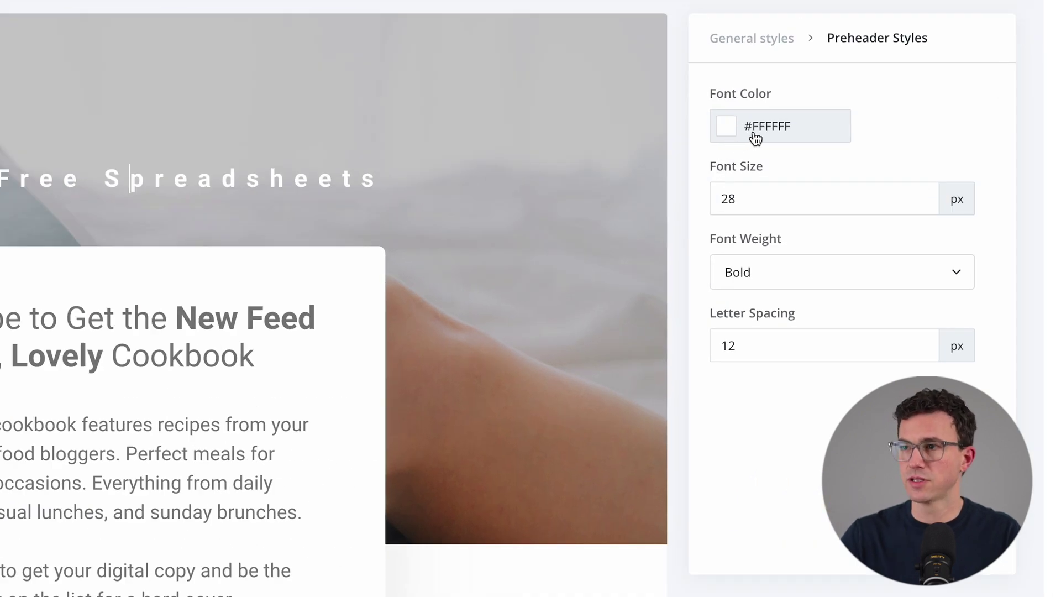
{"action": "key", "text": "super+Tab"}
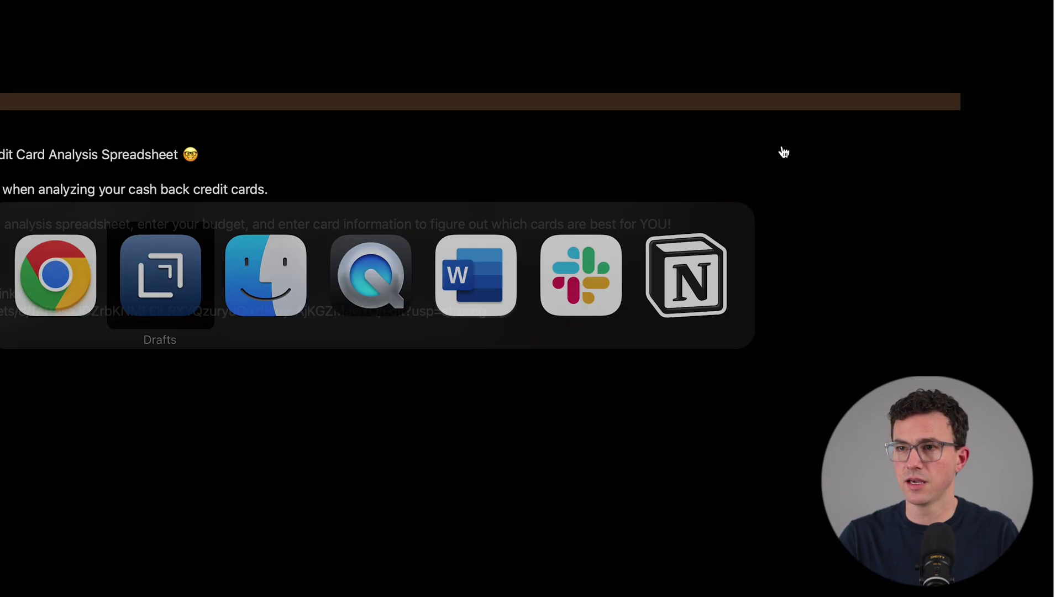
{"action": "double_click", "coordinate": [92, 71]}
{"action": "key", "text": "super+c"}
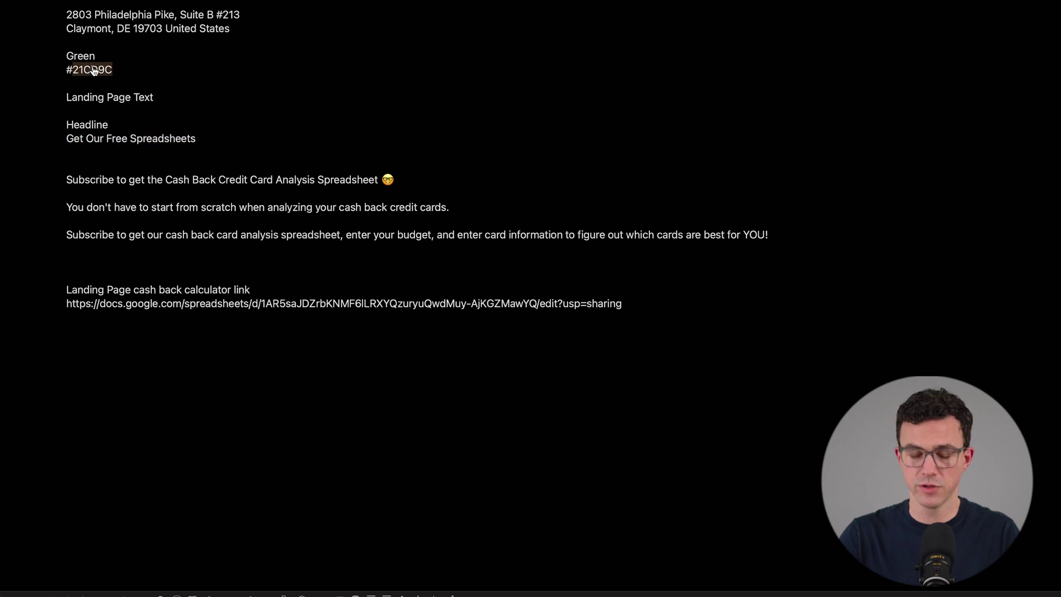
{"action": "key", "text": "super+Tab"}
{"action": "left_click", "coordinate": [849, 157]}
{"action": "key", "text": "super+v"}
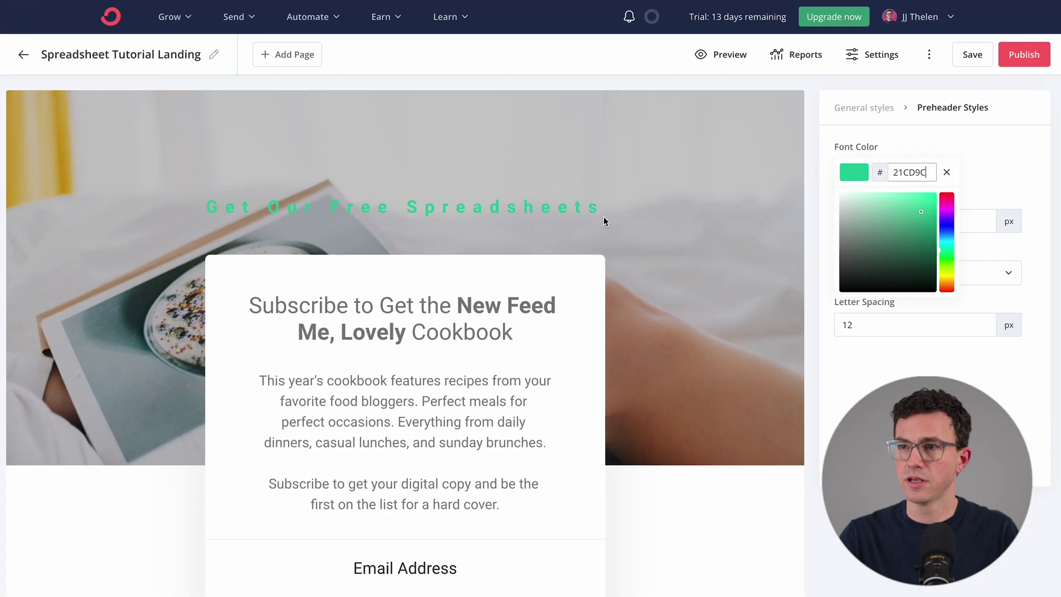
{"action": "left_click", "coordinate": [432, 152]}
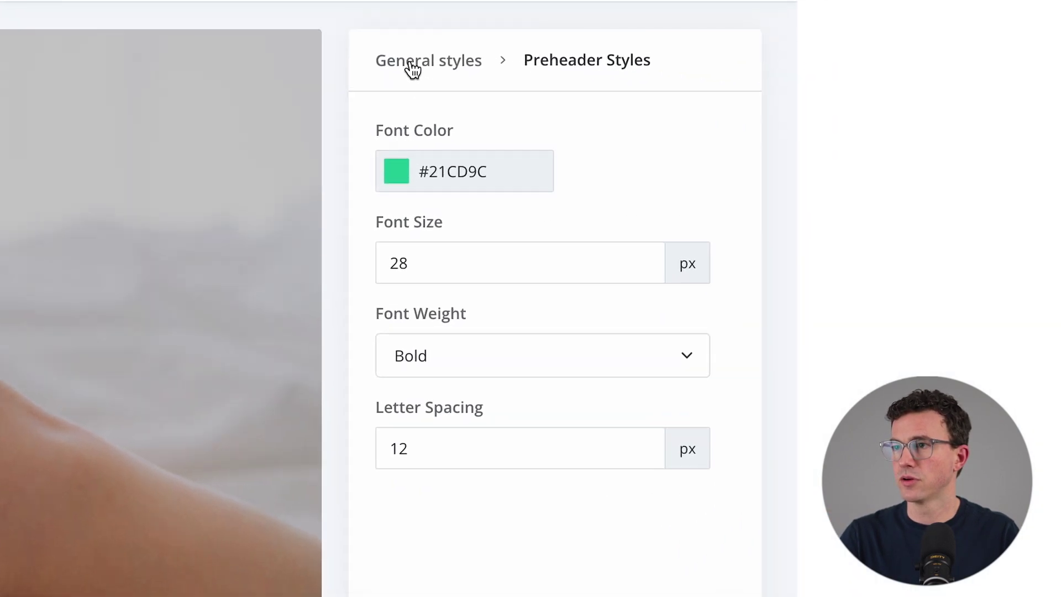
{"action": "left_click", "coordinate": [853, 108]}
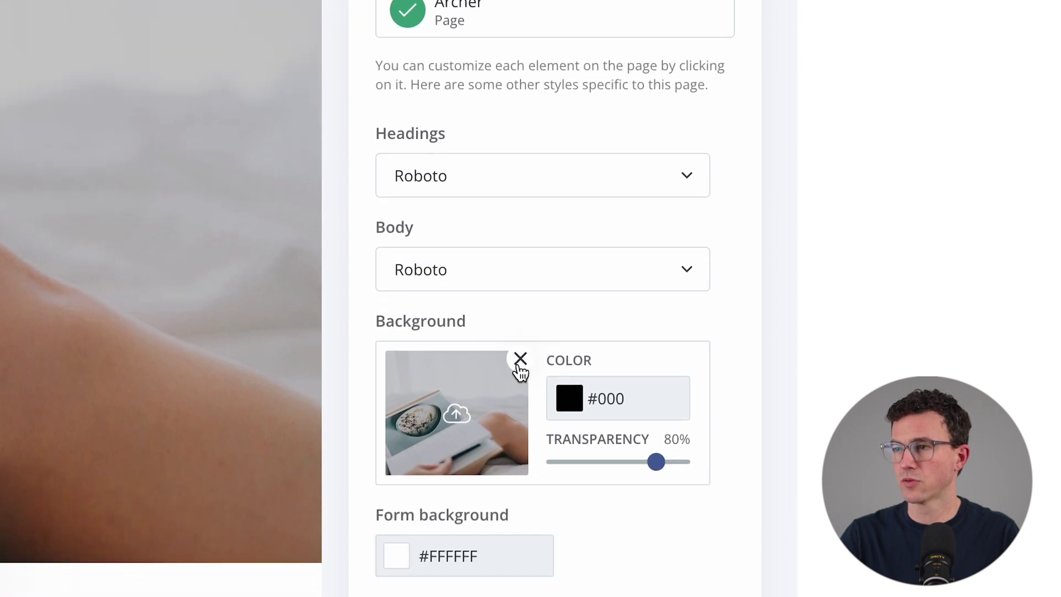
Replace the background photo with an uploaded spreadsheet screenshot
{"action": "left_click", "coordinate": [520, 365]}
{"action": "left_click", "coordinate": [457, 382]}
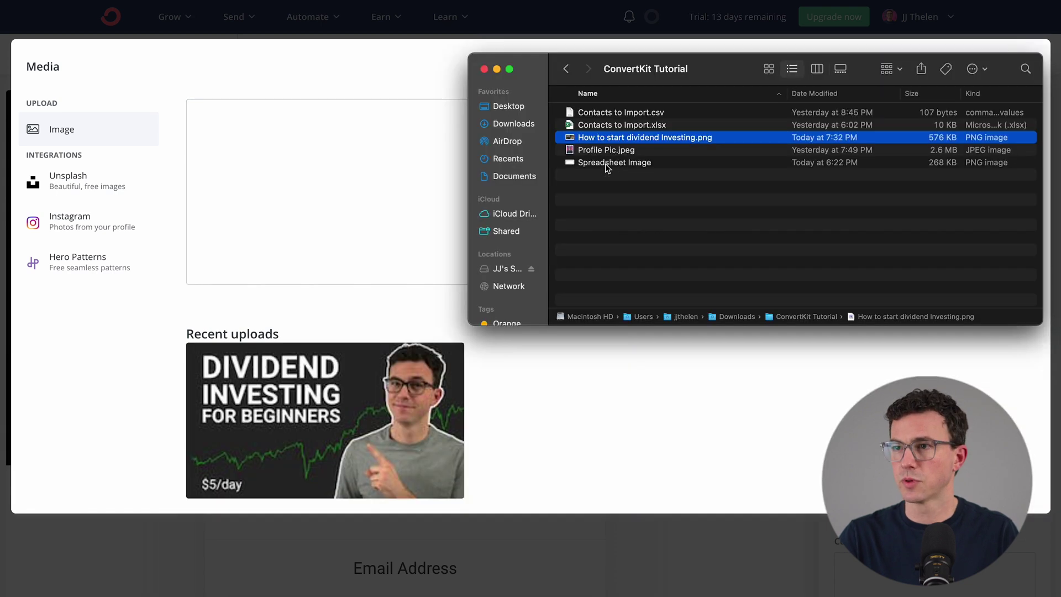
{"action": "left_click", "coordinate": [594, 163]}
{"action": "left_click_drag", "start_coordinate": [594, 163], "coordinate": [362, 176]}
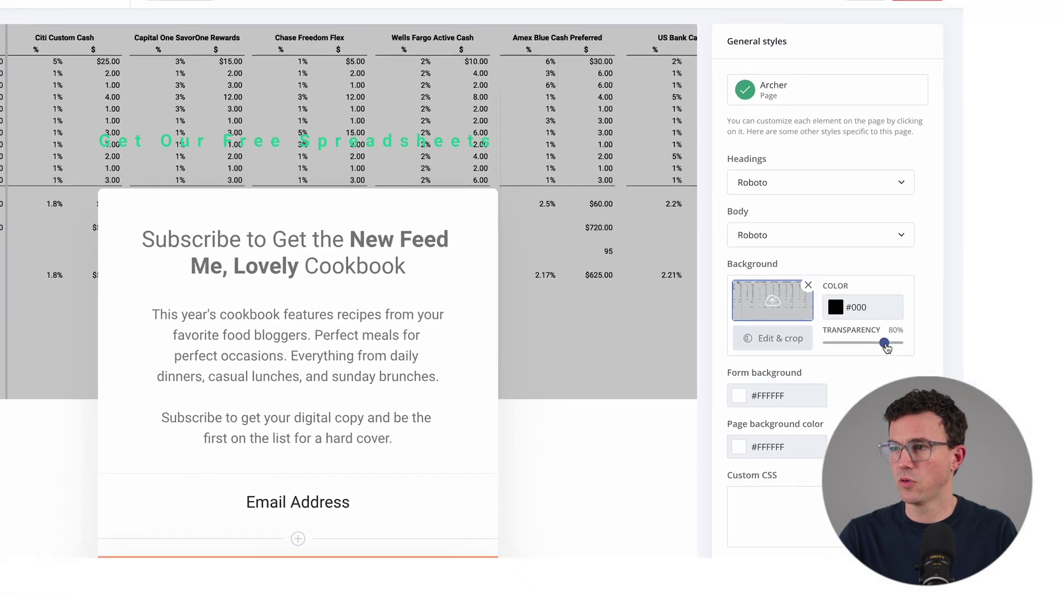
Lower the background's dark overlay transparency to about 33%
{"action": "left_click", "coordinate": [992, 412]}
{"action": "left_click_drag", "start_coordinate": [853, 327], "coordinate": [819, 328]}
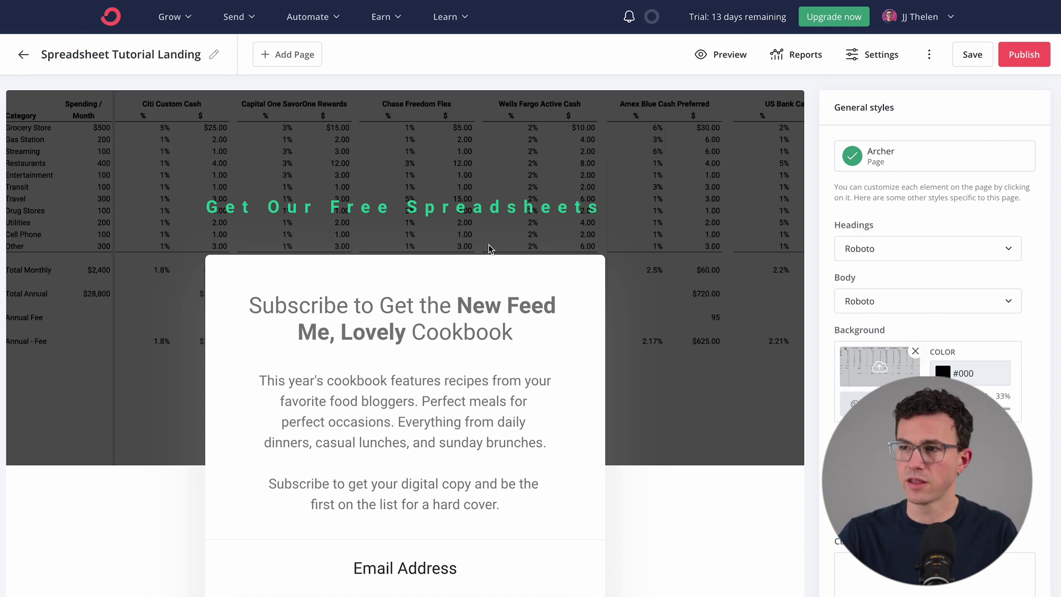
{"action": "scroll", "coordinate": [697, 313], "scroll_direction": "down", "scroll_amount": 3}
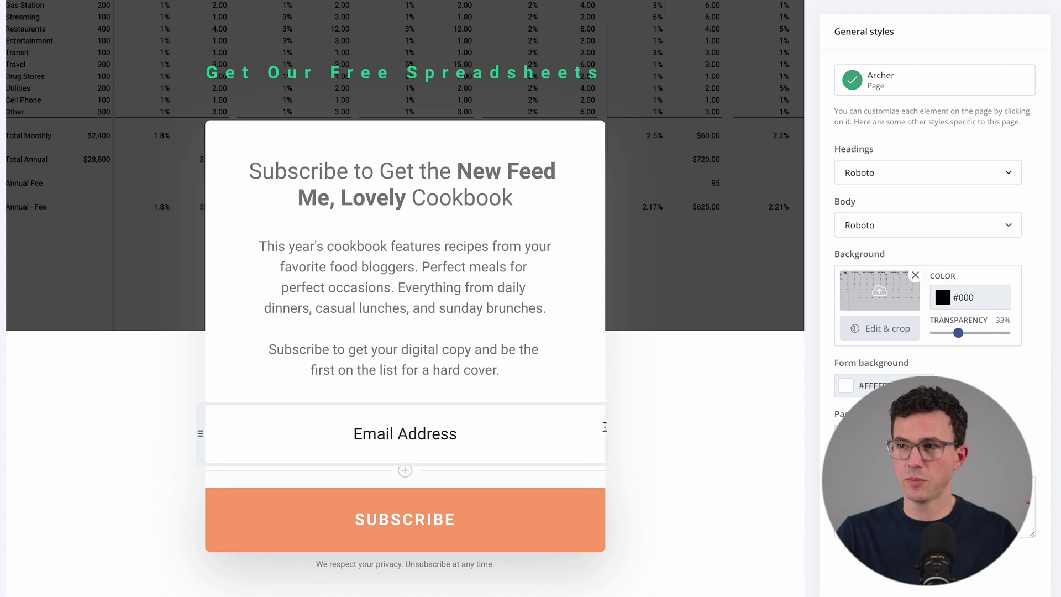
Set the SUBSCRIBE button background color to green #21CD9C
{"action": "left_click", "coordinate": [540, 507]}
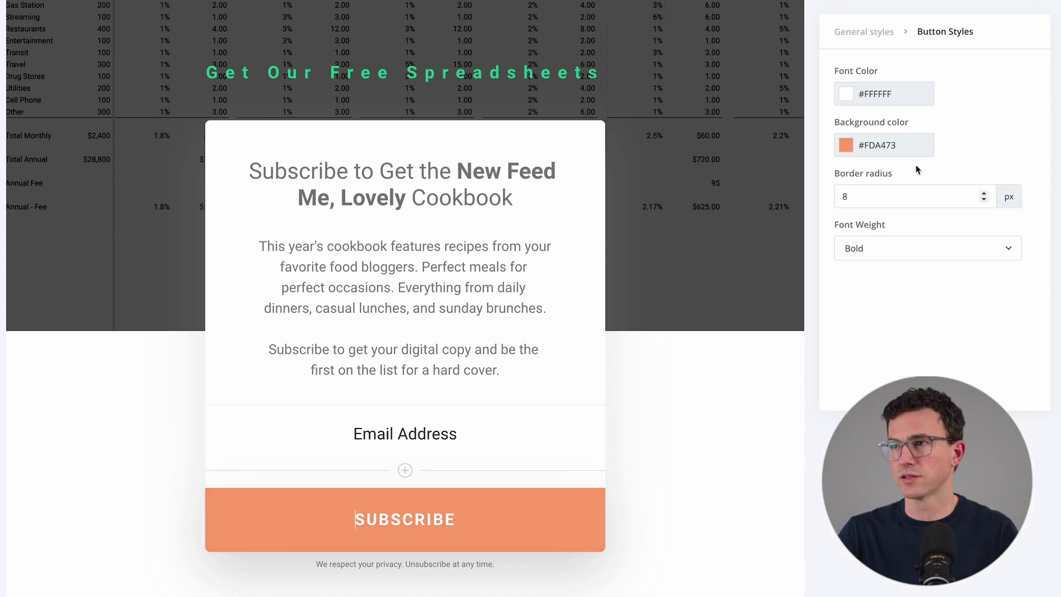
{"action": "left_click", "coordinate": [904, 155]}
{"action": "double_click", "coordinate": [909, 147]}
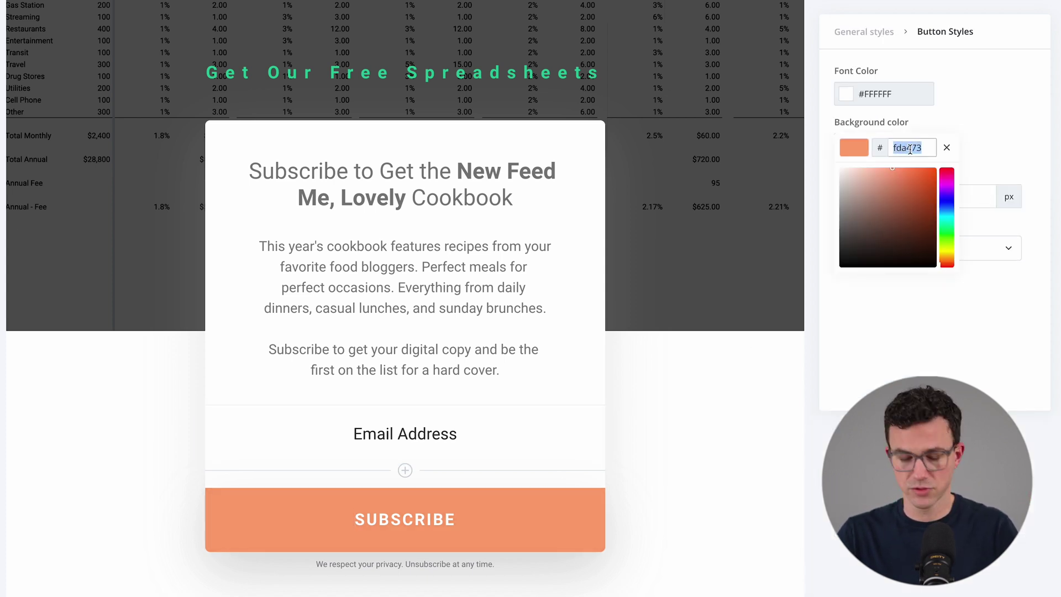
{"action": "type", "text": "21C99C"}
{"action": "left_click", "coordinate": [654, 375]}
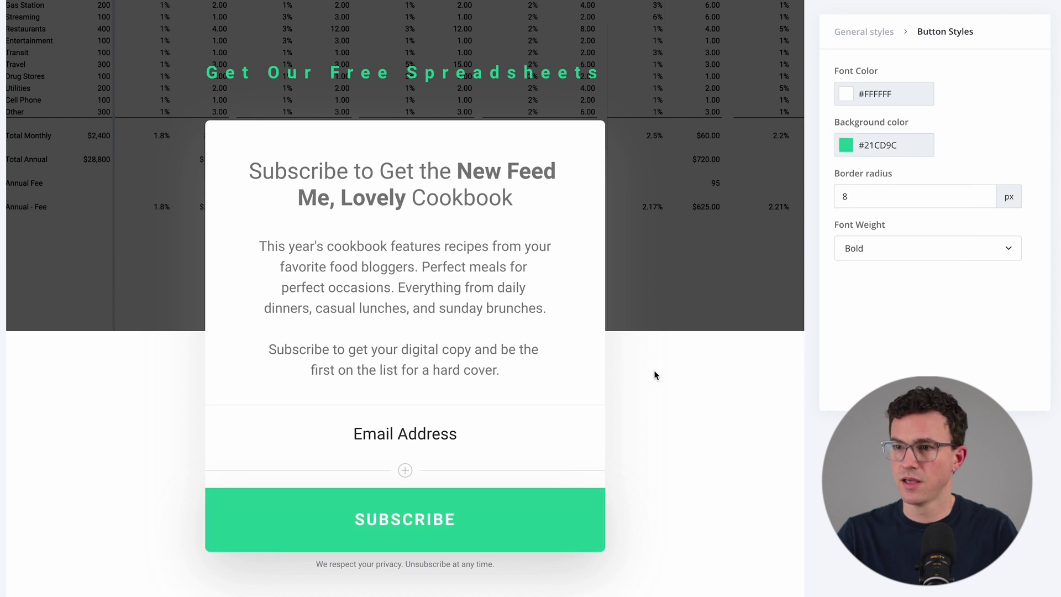
Replace the headline with 'Subscribe to get the Cash Back Credit Card Analysis Spreadsheet 🤓'
{"action": "scroll", "coordinate": [654, 376], "scroll_direction": "up", "scroll_amount": 1}
{"action": "key", "text": "super+Tab"}
{"action": "key", "text": "super+Tab"}
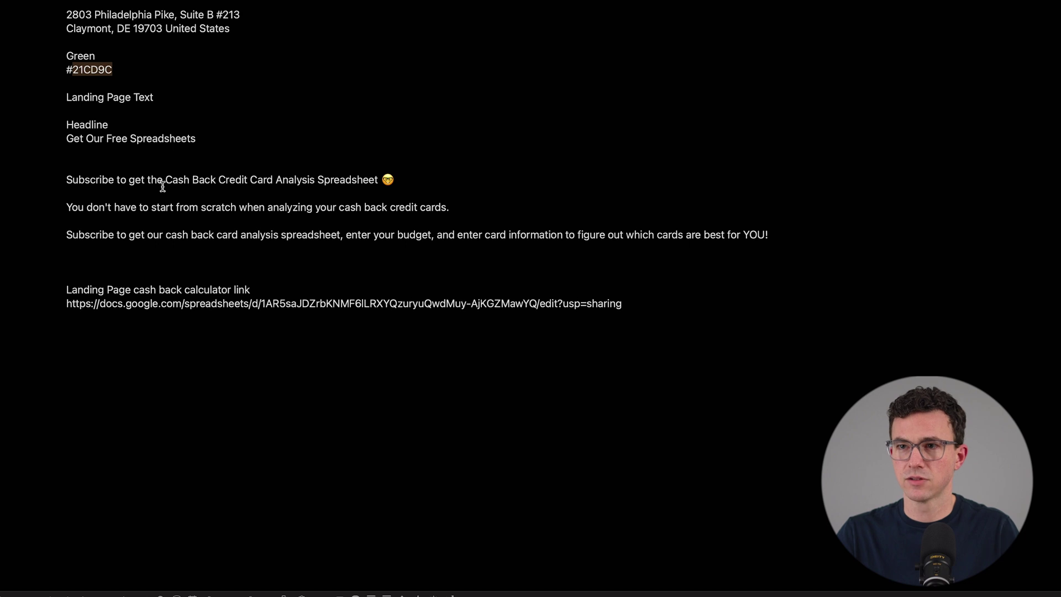
{"action": "triple_click", "coordinate": [164, 186]}
{"action": "key", "text": "super+c"}
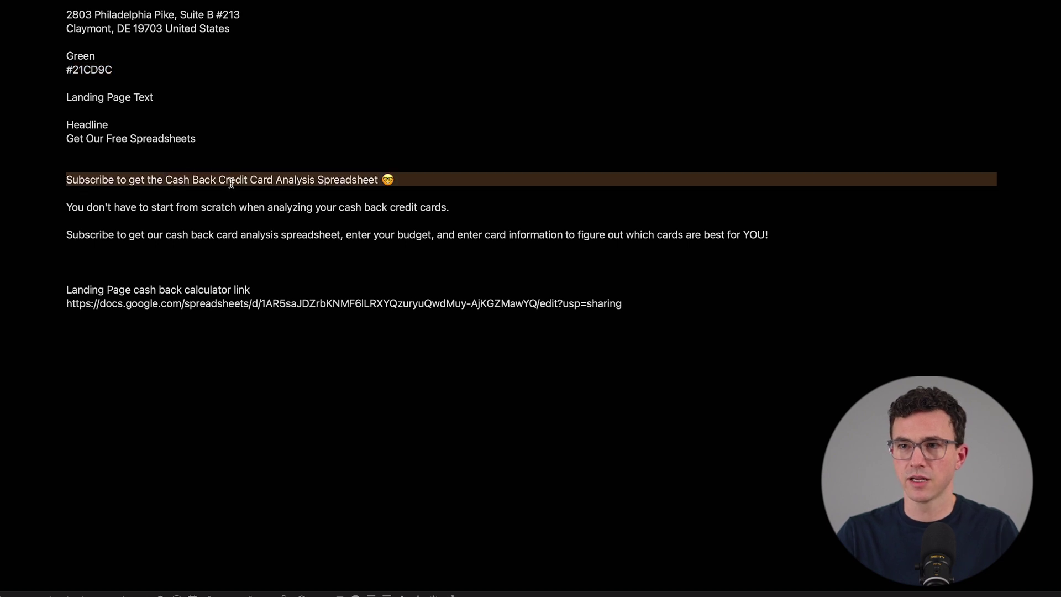
{"action": "key", "text": "super+Tab"}
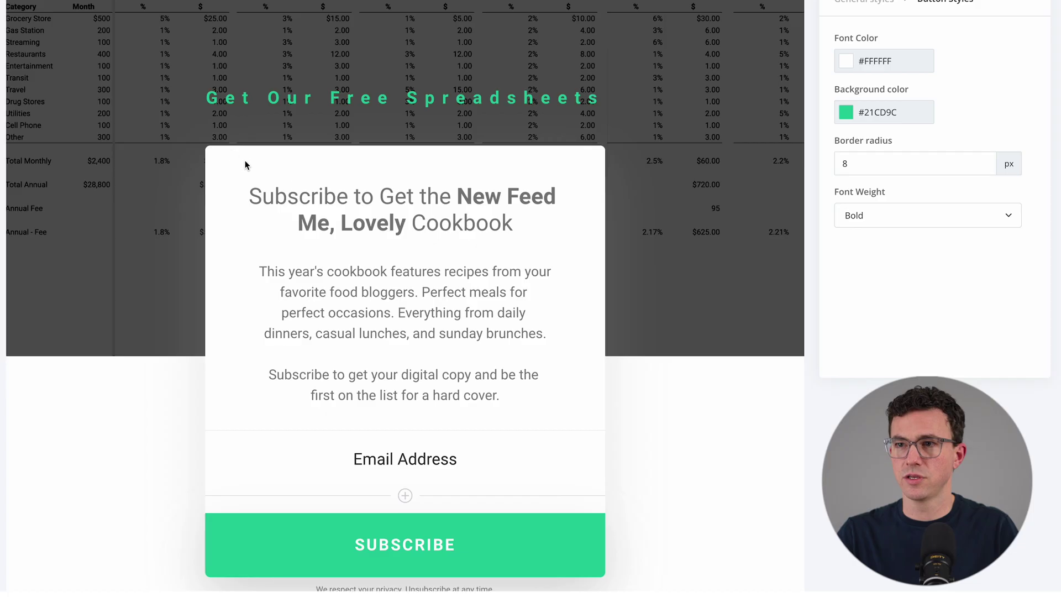
{"action": "triple_click", "coordinate": [342, 215]}
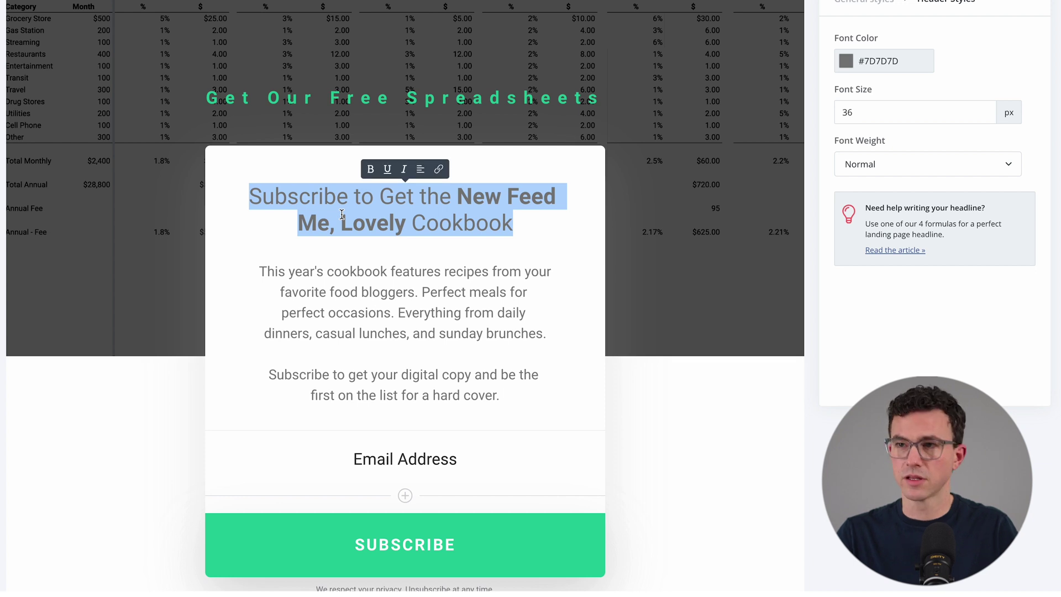
{"action": "key", "text": "super+v"}
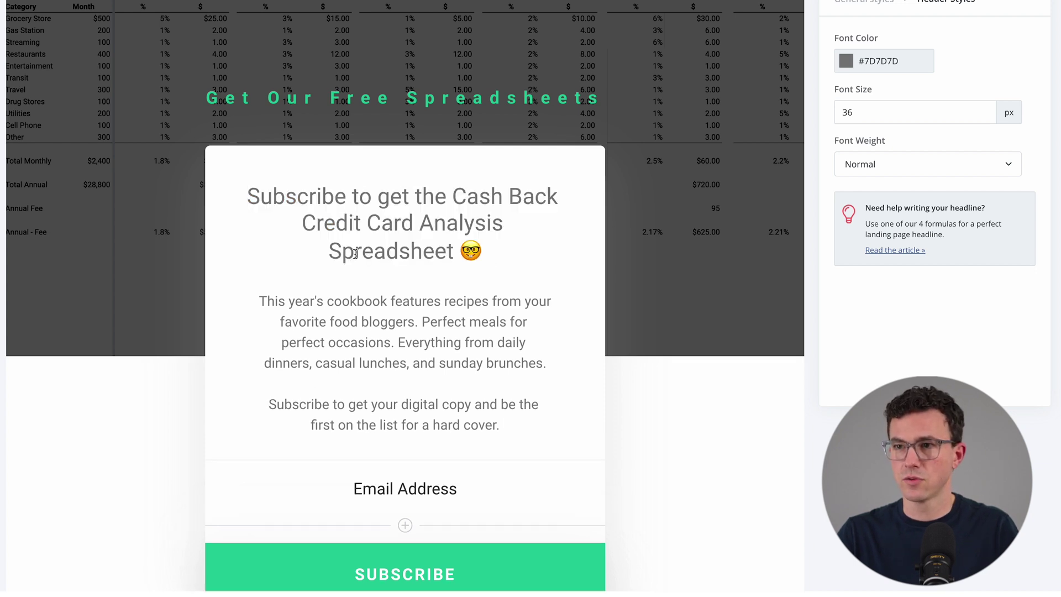
Replace the old cookbook paragraphs with the cash back body copy from the notes
{"action": "scroll", "coordinate": [387, 304], "scroll_direction": "down", "scroll_amount": 1}
{"action": "left_click_drag", "start_coordinate": [500, 414], "coordinate": [205, 286]}
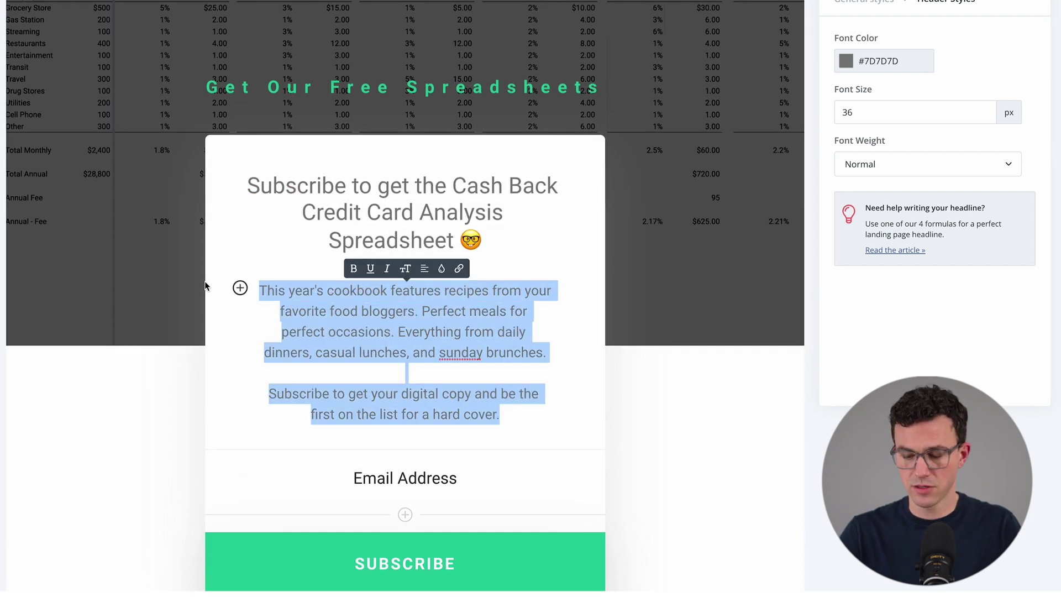
{"action": "key", "text": "BackSpace"}
{"action": "key", "text": "super+Tab"}
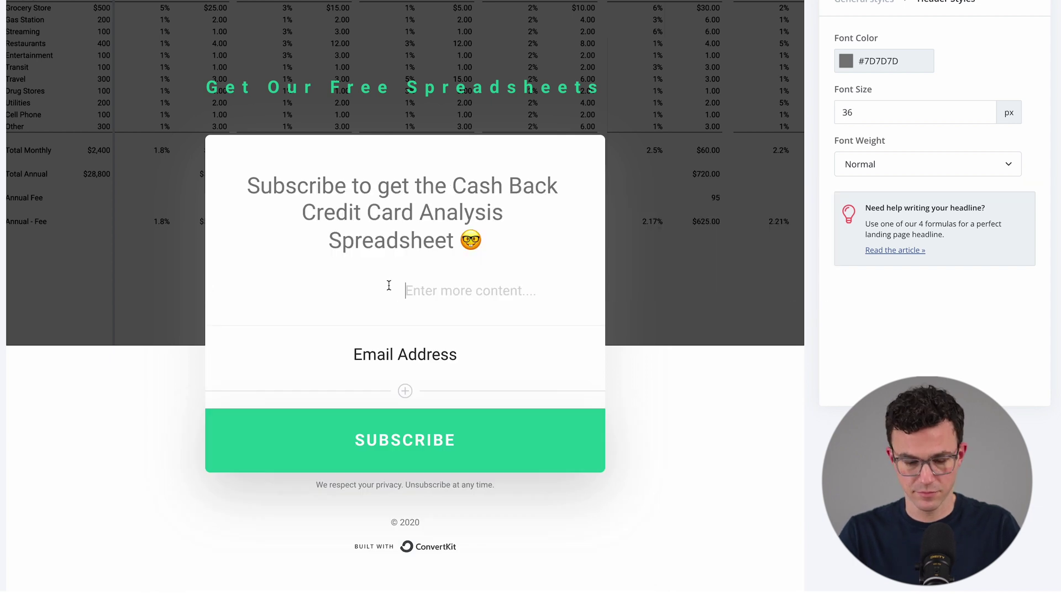
{"action": "type", "text": "You don't have to start from scratch when analyzing your cash back credit cards. Subscribe to get our cash back card analysis spreadsheet, enter your budget, and enter card information to figure out which cards are best for YOU!"}
Justify the body text and join the two paragraphs into one
{"action": "left_click_drag", "start_coordinate": [326, 306], "coordinate": [430, 415]}
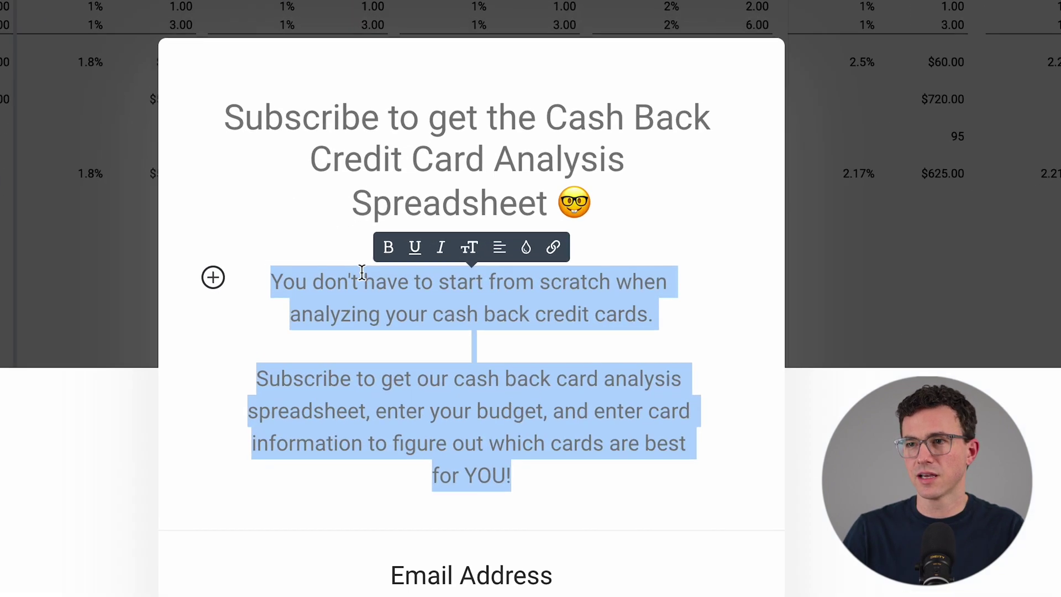
{"action": "left_click", "coordinate": [501, 250]}
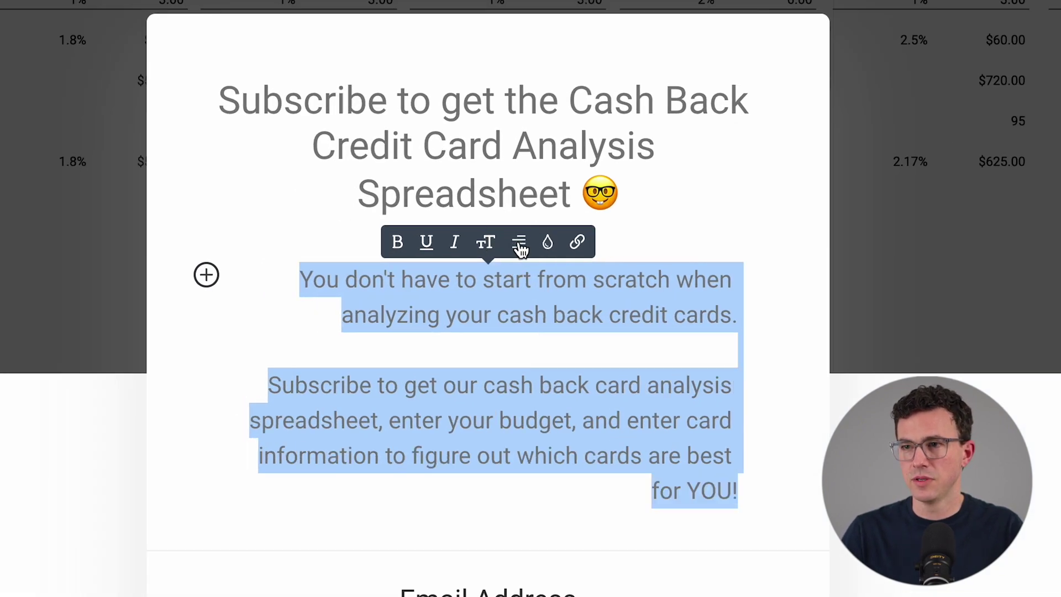
{"action": "left_click", "coordinate": [520, 247]}
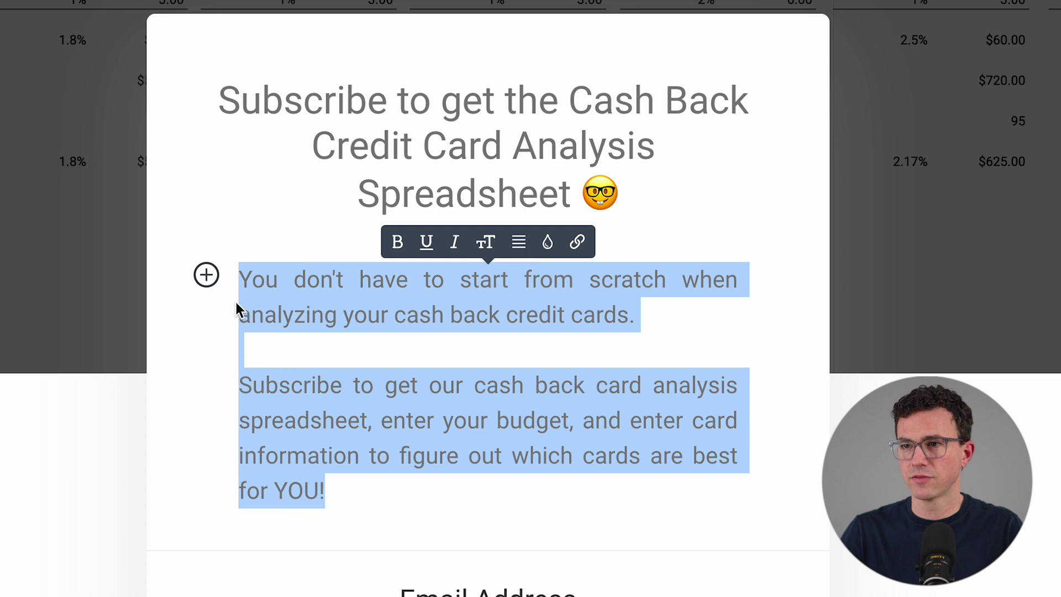
{"action": "left_click", "coordinate": [360, 351]}
{"action": "key", "text": "BackSpace"}
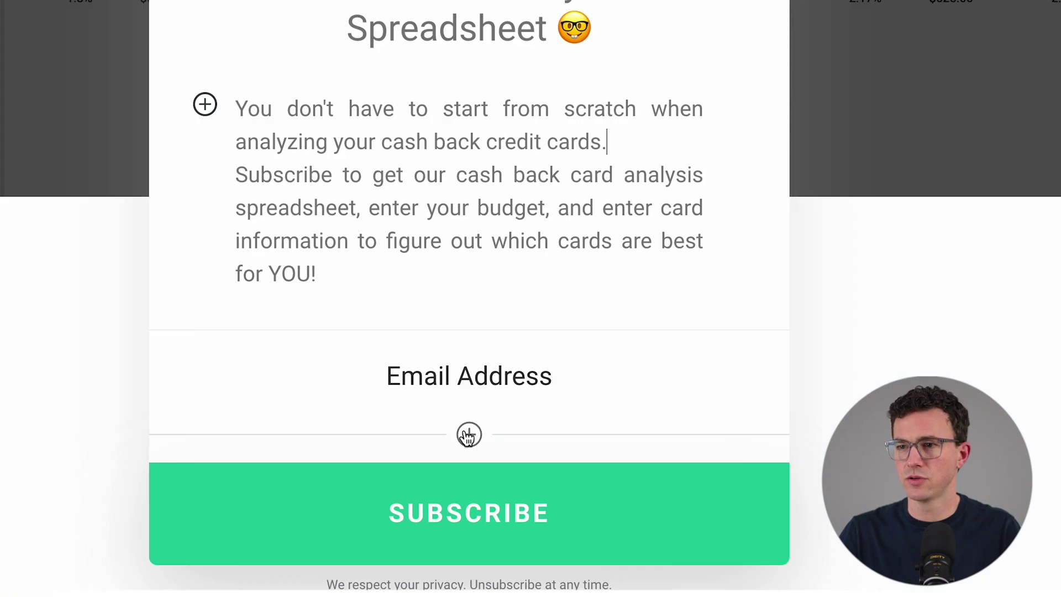
Add a First Name custom field to the form and move it above Email Address
{"action": "left_click", "coordinate": [469, 435]}
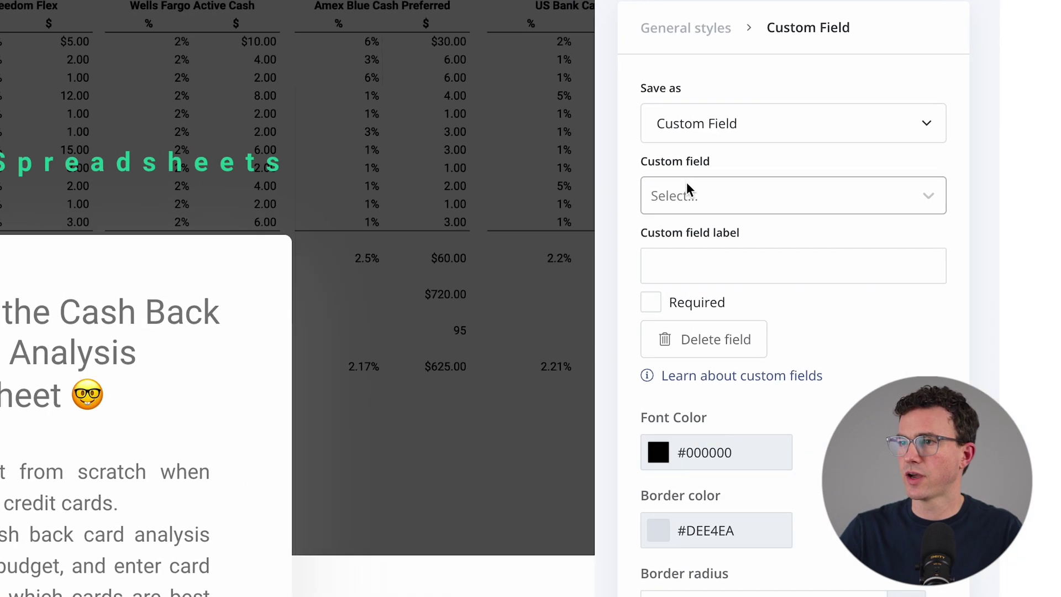
{"action": "left_click", "coordinate": [731, 198]}
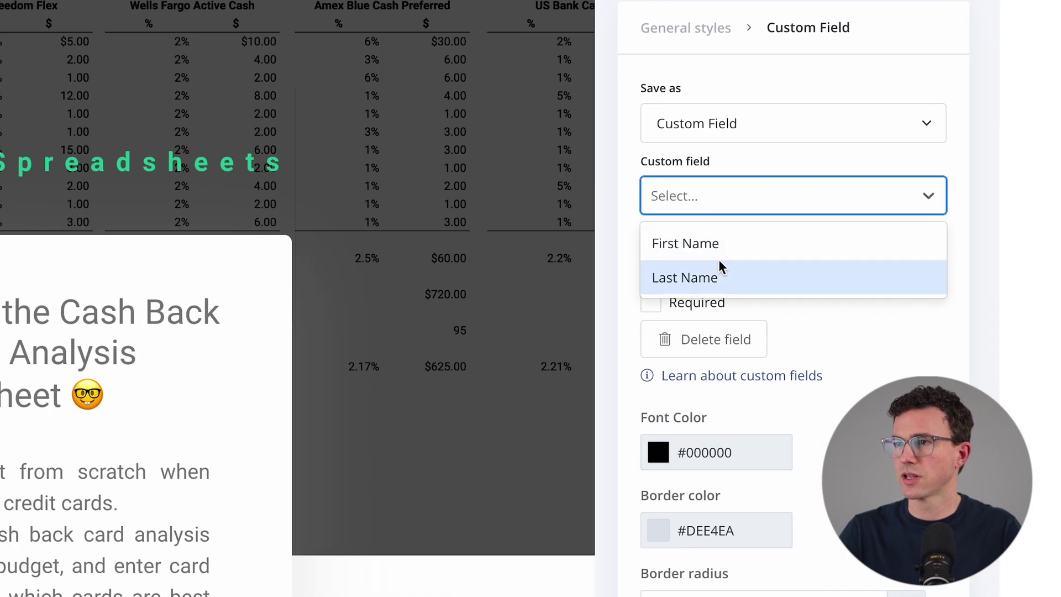
{"action": "left_click", "coordinate": [712, 243]}
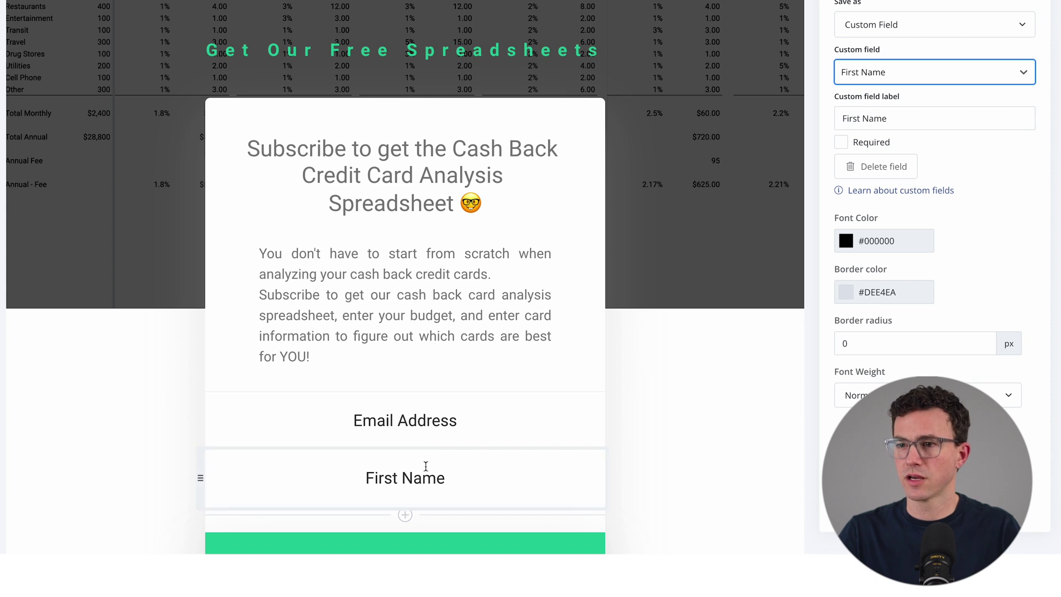
{"action": "left_click_drag", "start_coordinate": [200, 479], "coordinate": [213, 360]}
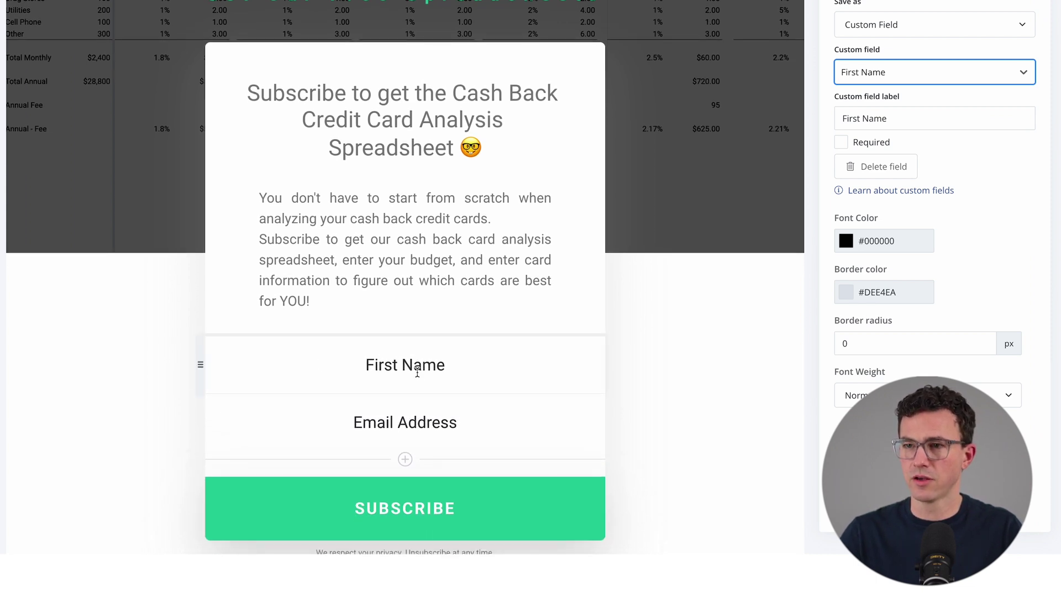
{"action": "scroll", "coordinate": [429, 349], "scroll_direction": "down", "scroll_amount": 5}
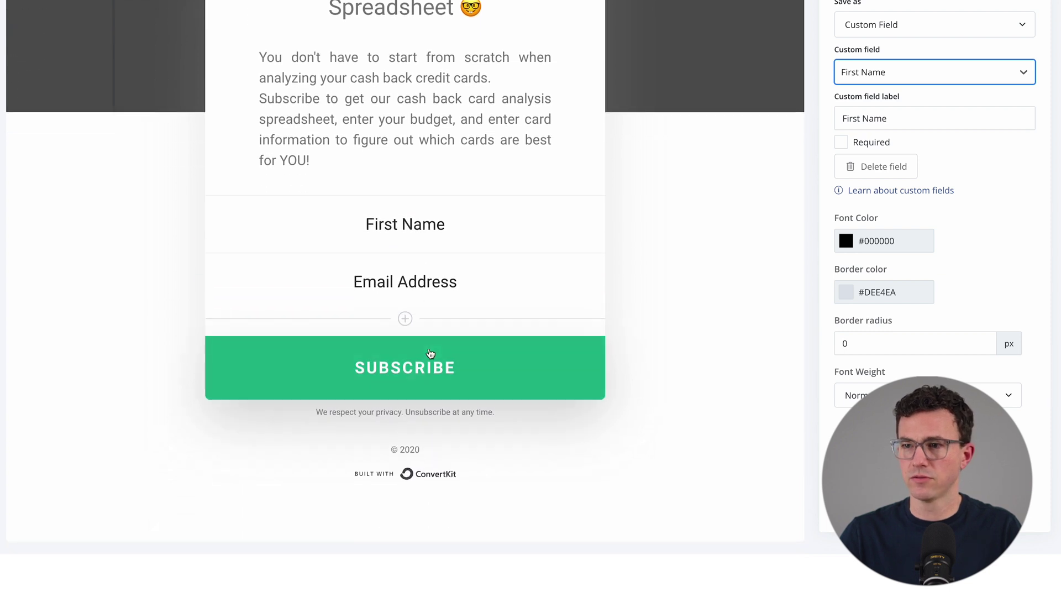
Change the footer copyright year from © 2020 to © 2023
{"action": "left_click", "coordinate": [414, 449]}
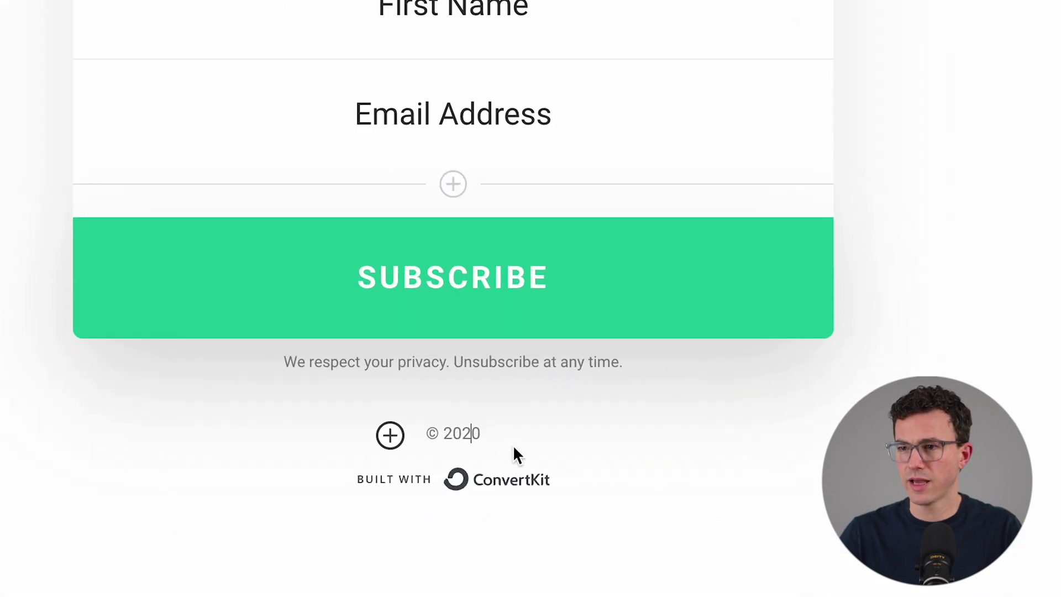
{"action": "key", "text": "BackSpace"}
{"action": "type", "text": "3"}
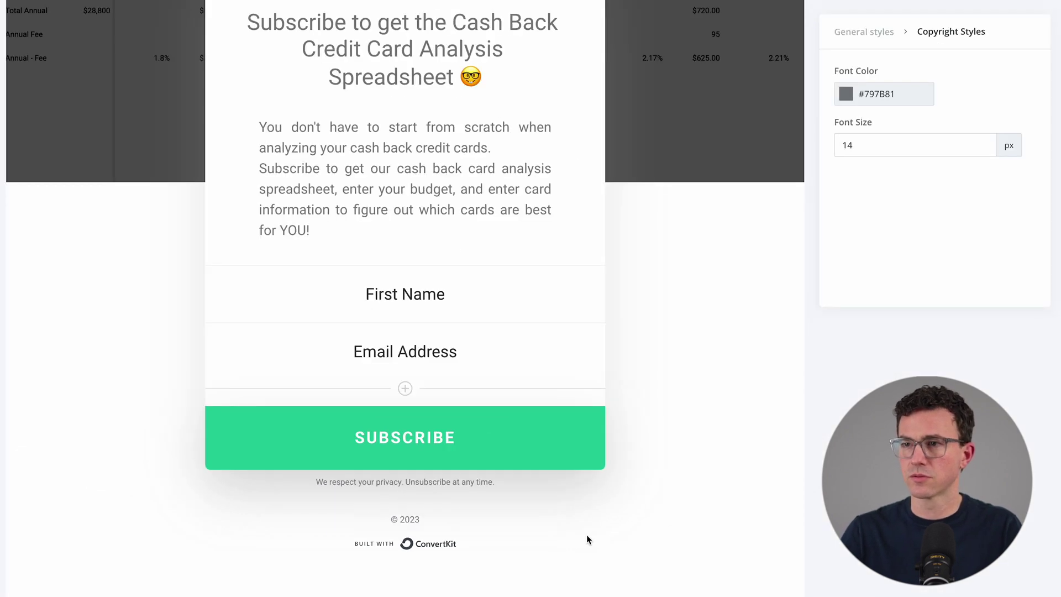
{"action": "scroll", "coordinate": [587, 536], "scroll_direction": "up", "scroll_amount": 5}
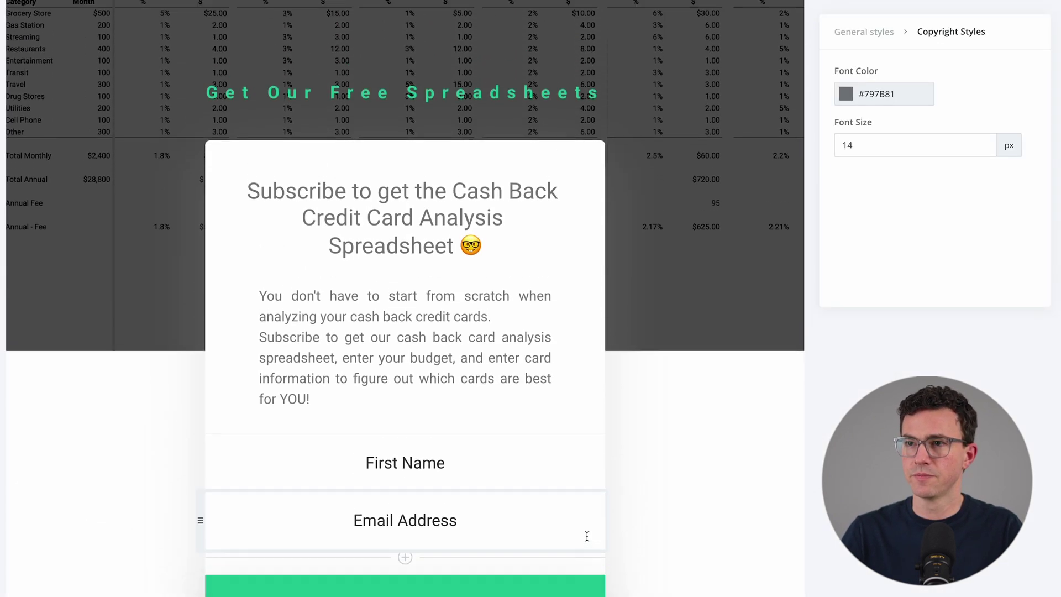
{"action": "left_click", "coordinate": [863, 44]}
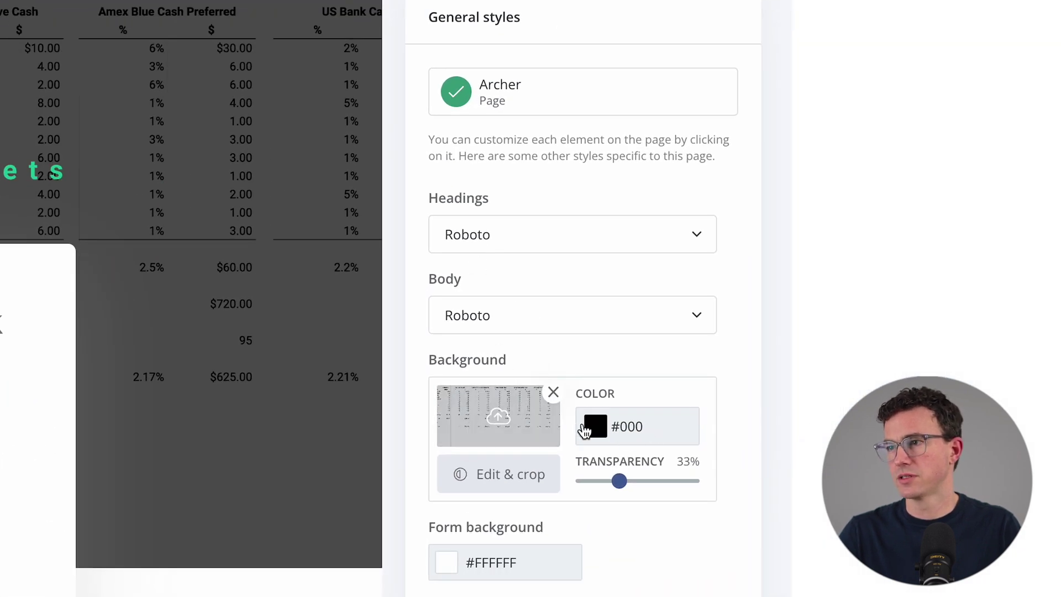
{"action": "scroll", "coordinate": [586, 431], "scroll_direction": "down", "scroll_amount": 2}
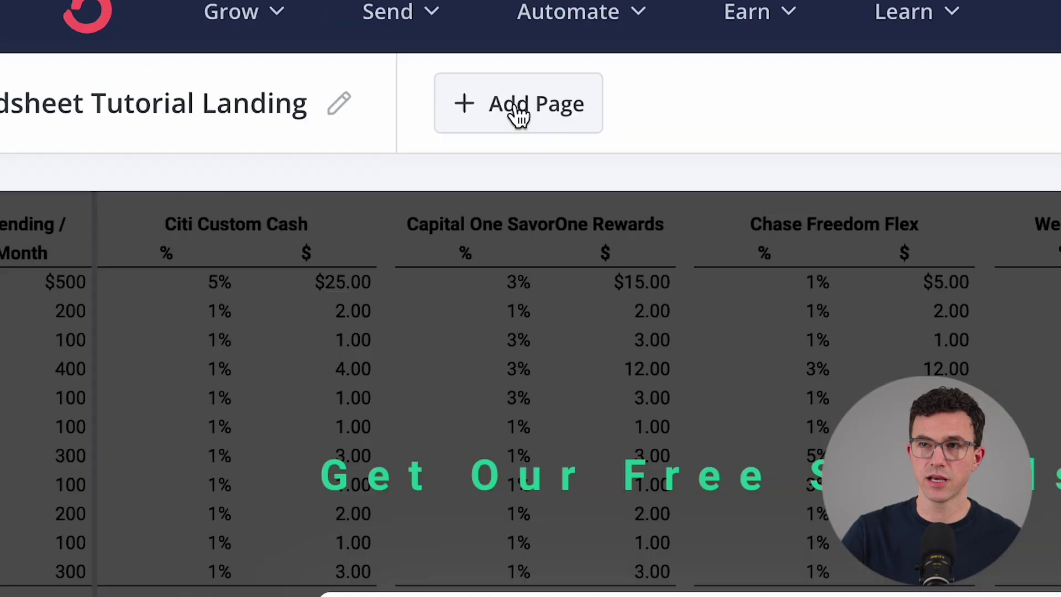
Add a thank-you page and change its Company Name preheader to 'Greater Than Enough'
{"action": "left_click", "coordinate": [516, 104]}
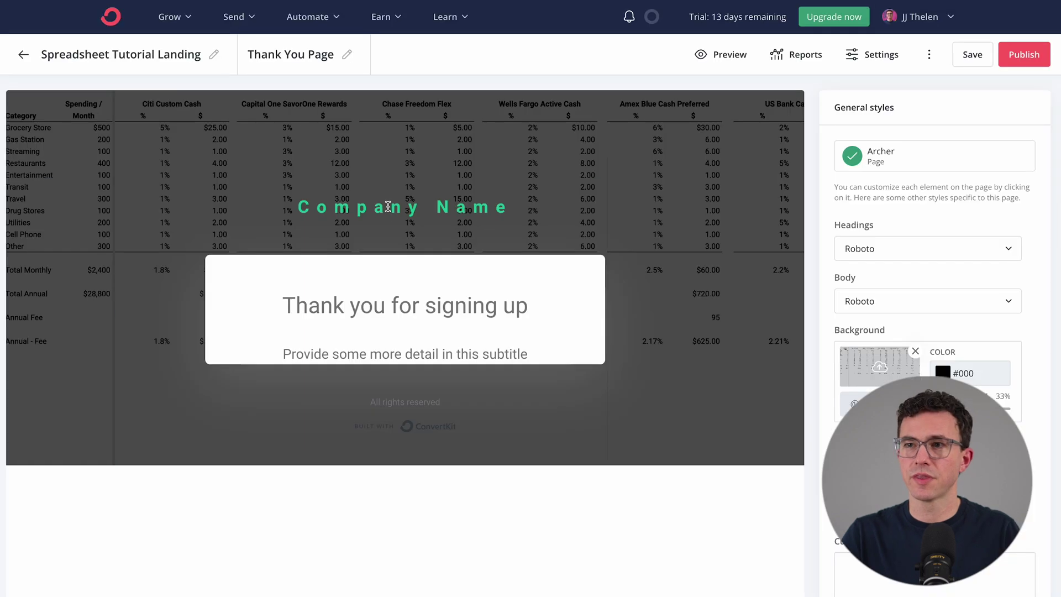
{"action": "triple_click", "coordinate": [410, 205]}
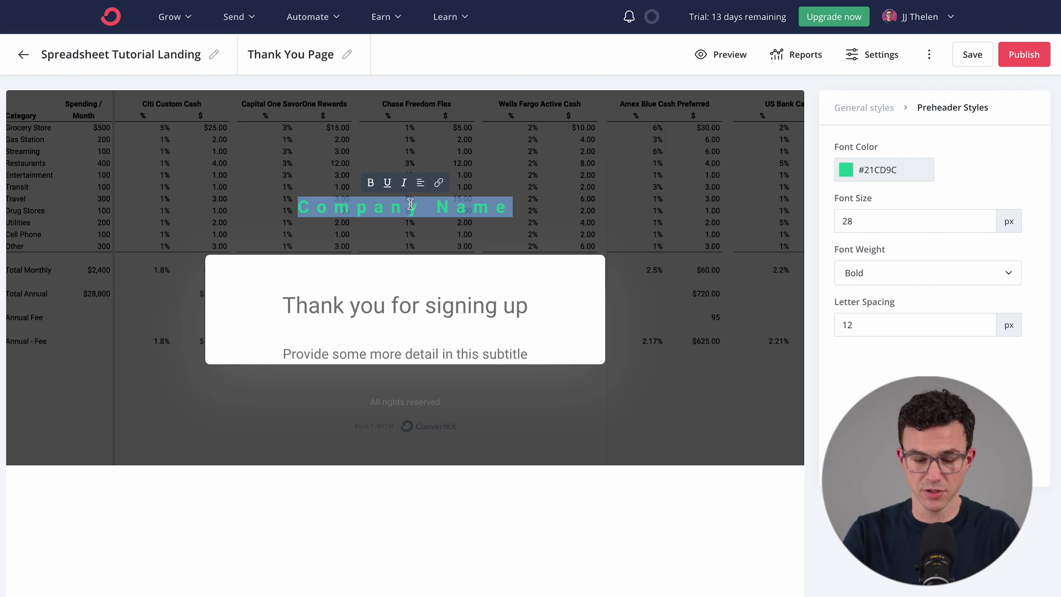
{"action": "type", "text": "Greater T"}
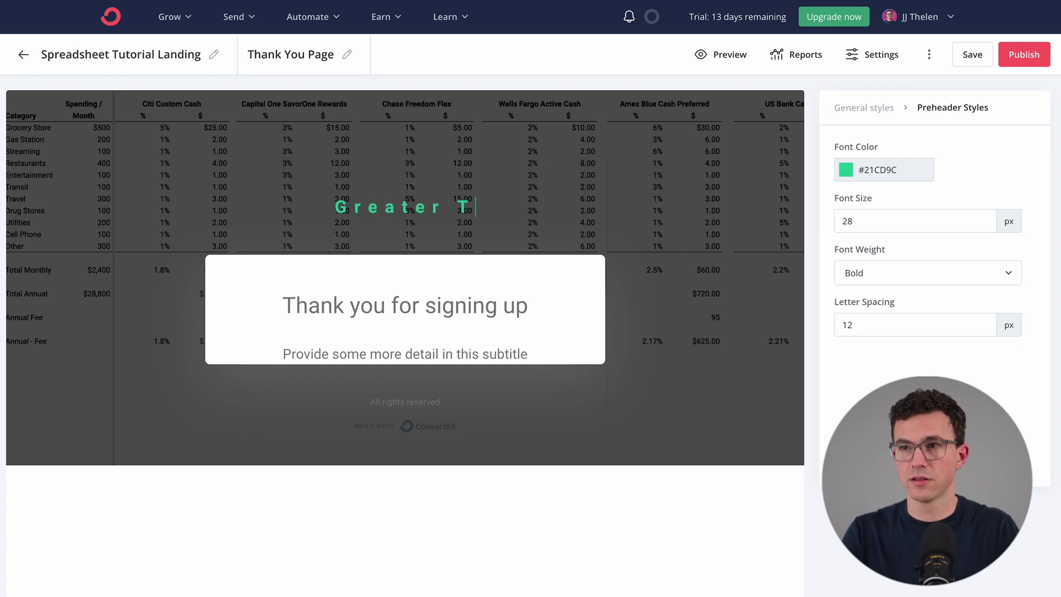
{"action": "type", "text": "han Enough"}
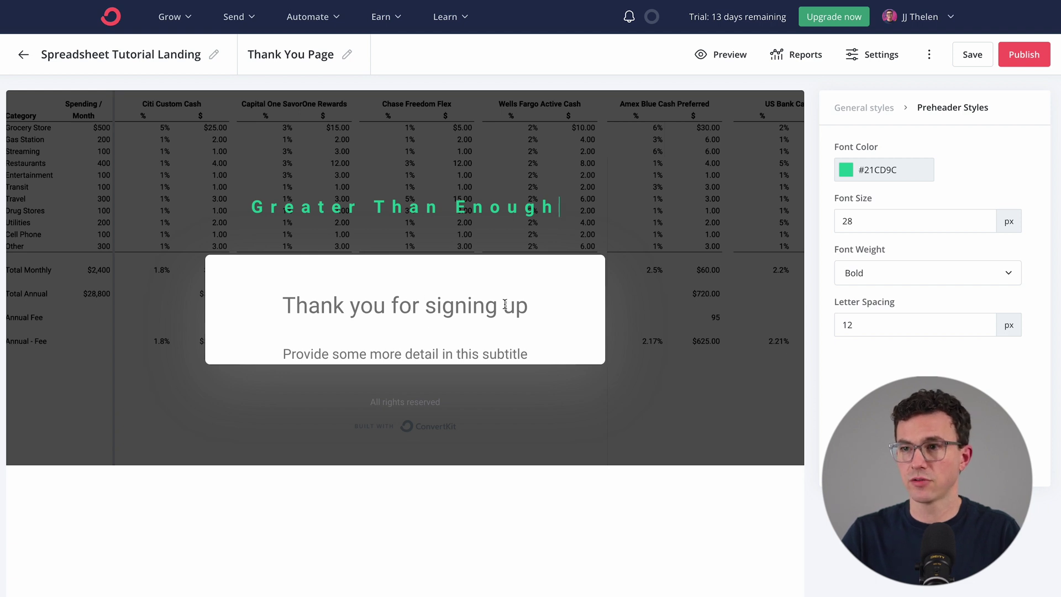
Set the thank-you subtitle to 'Confirm your email to download cash back analysis' and save
{"action": "left_click", "coordinate": [346, 347]}
{"action": "key", "text": "super+a"}
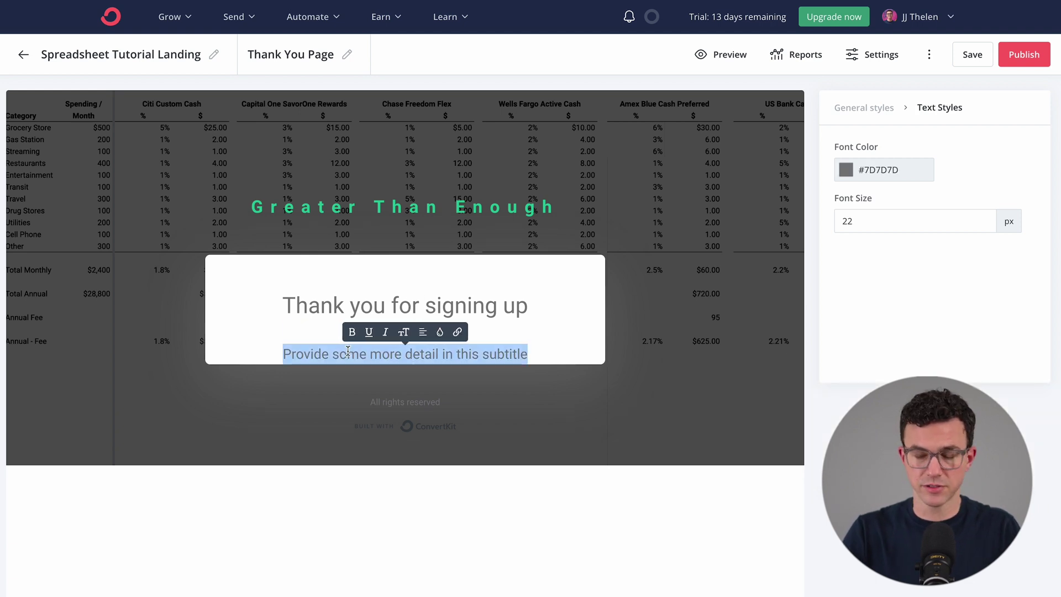
{"action": "type", "text": "Confirm your email to download c"}
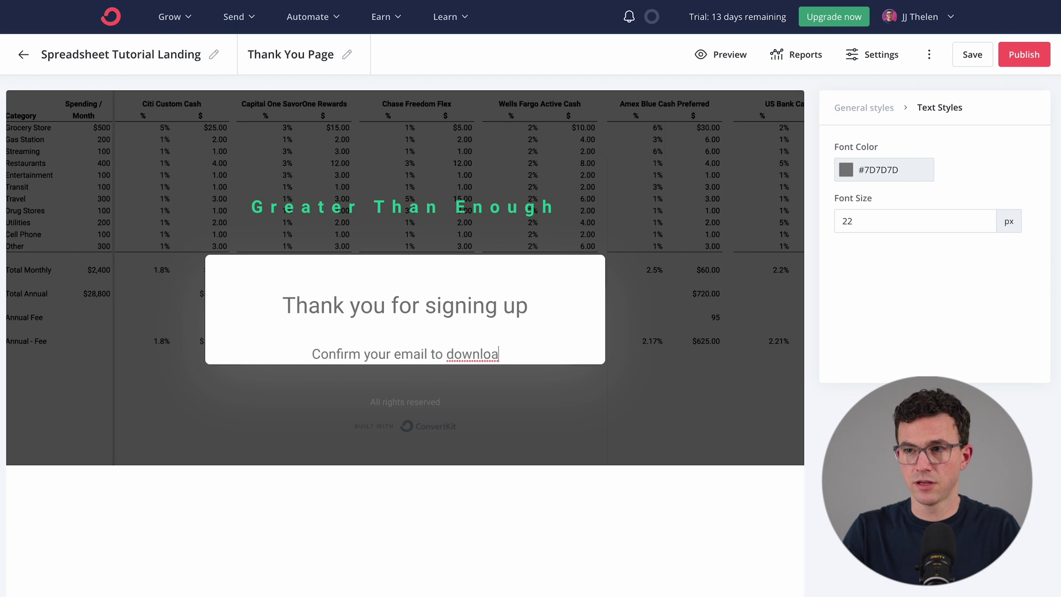
{"action": "type", "text": "ash back analysis"}
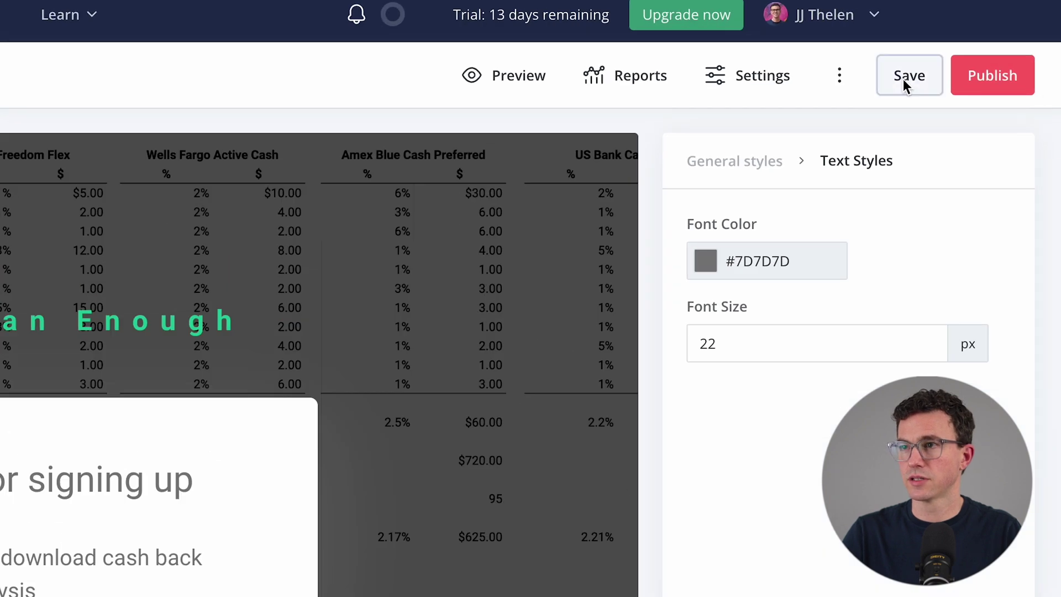
{"action": "left_click", "coordinate": [972, 56]}
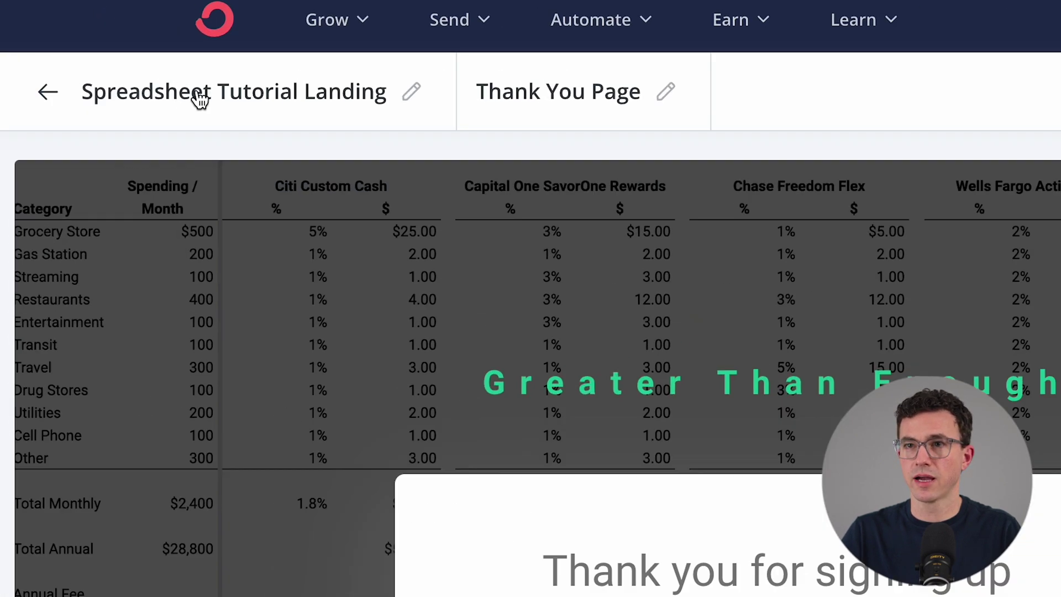
{"action": "left_click", "coordinate": [102, 58]}
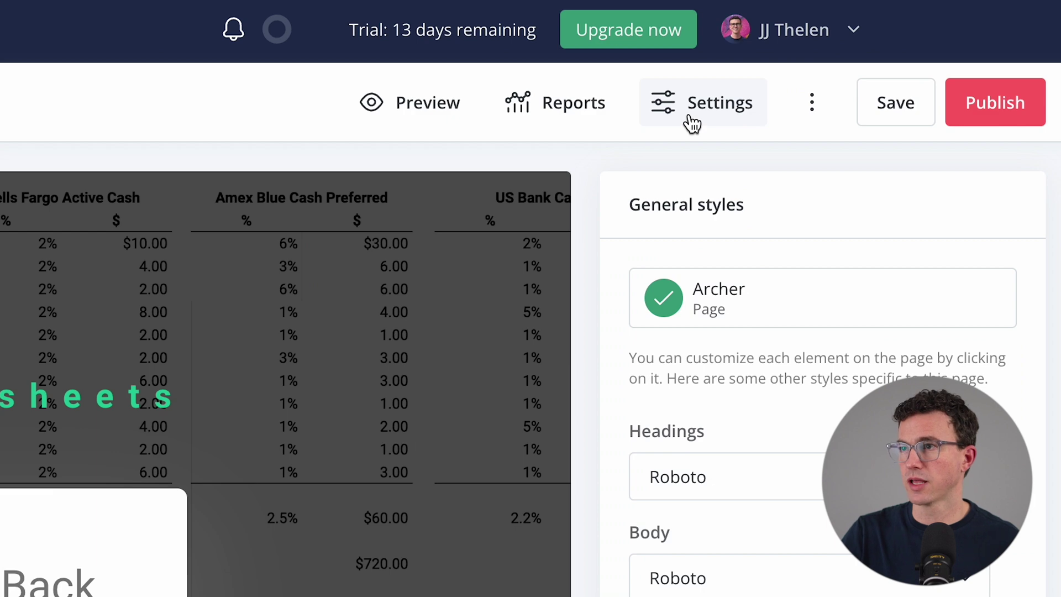
Redirect new subscribers to the thank-you page and give the page a ck.page/cash-back URL
{"action": "left_click", "coordinate": [692, 121]}
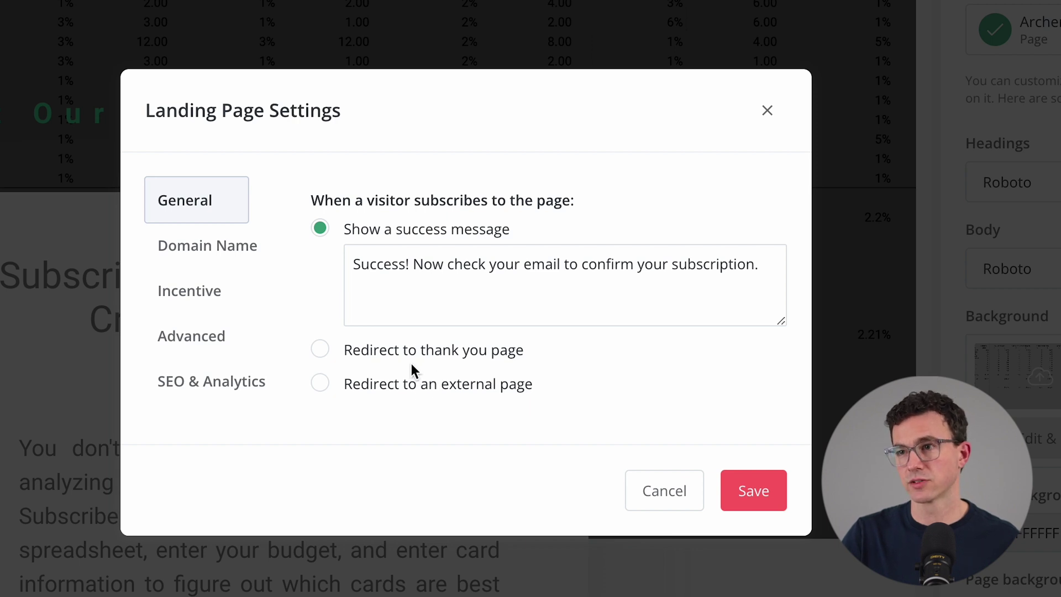
{"action": "left_click", "coordinate": [397, 350]}
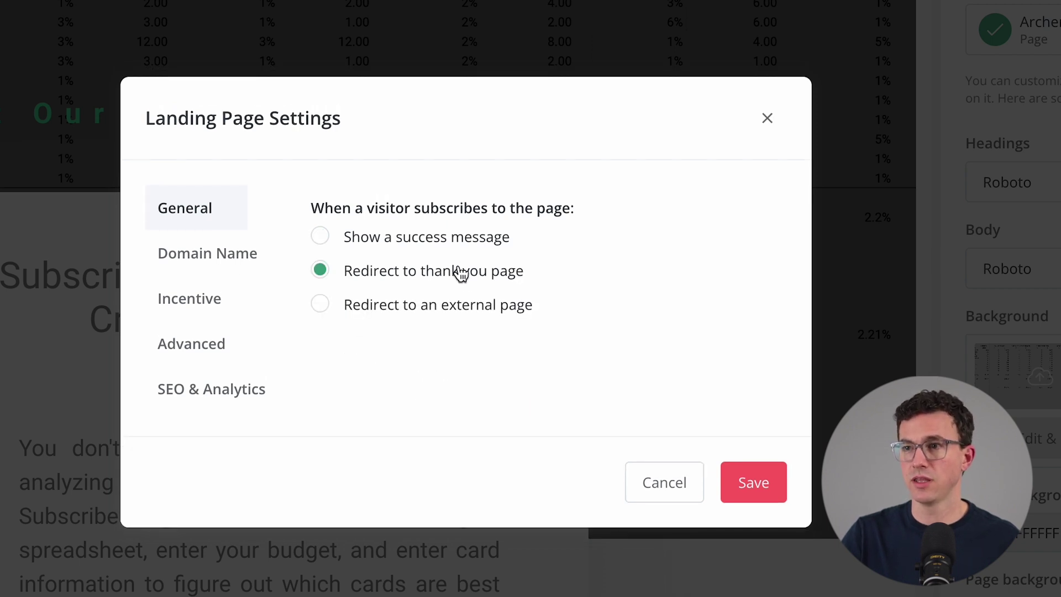
{"action": "left_click", "coordinate": [197, 264]}
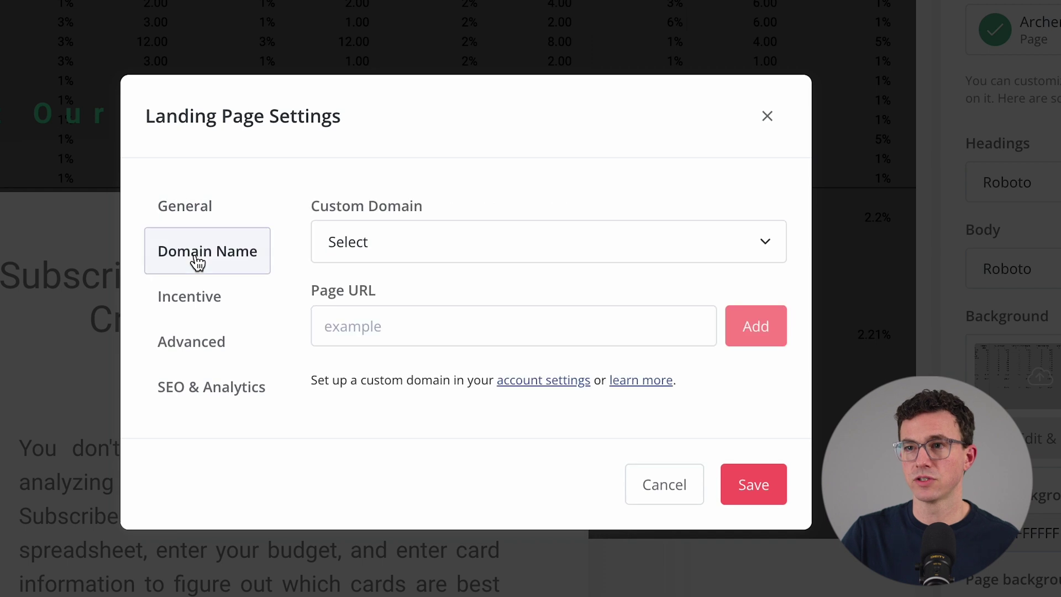
{"action": "left_click", "coordinate": [399, 250]}
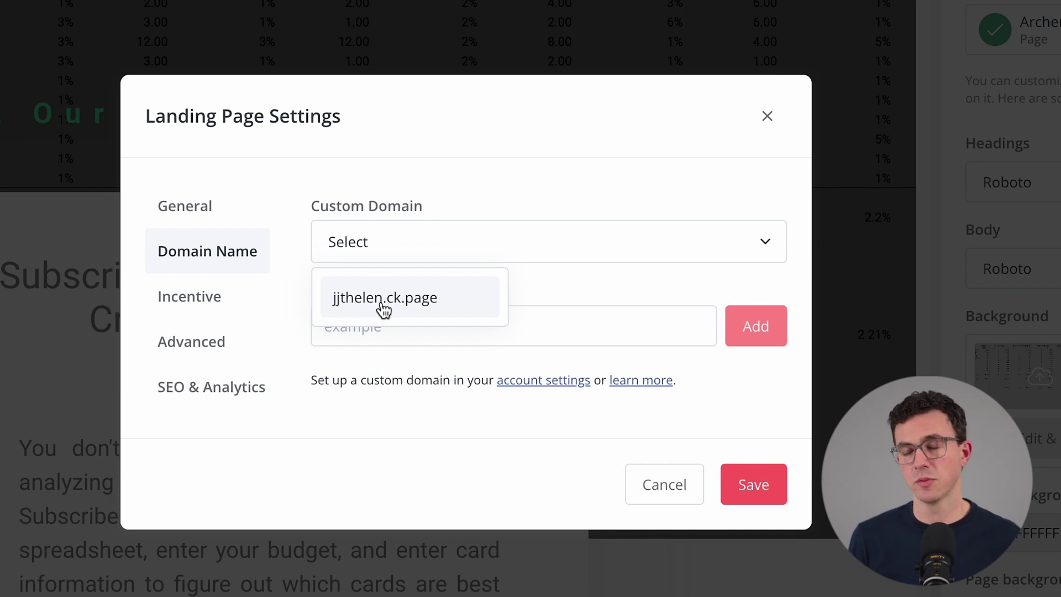
{"action": "left_click", "coordinate": [382, 304]}
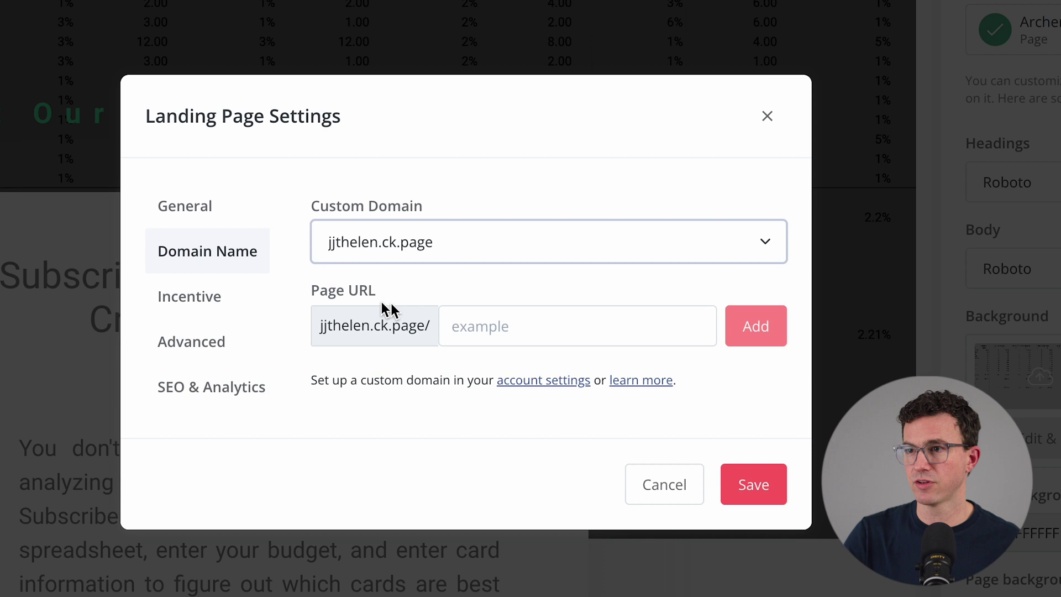
{"action": "left_click", "coordinate": [489, 325]}
{"action": "type", "text": "cash"}
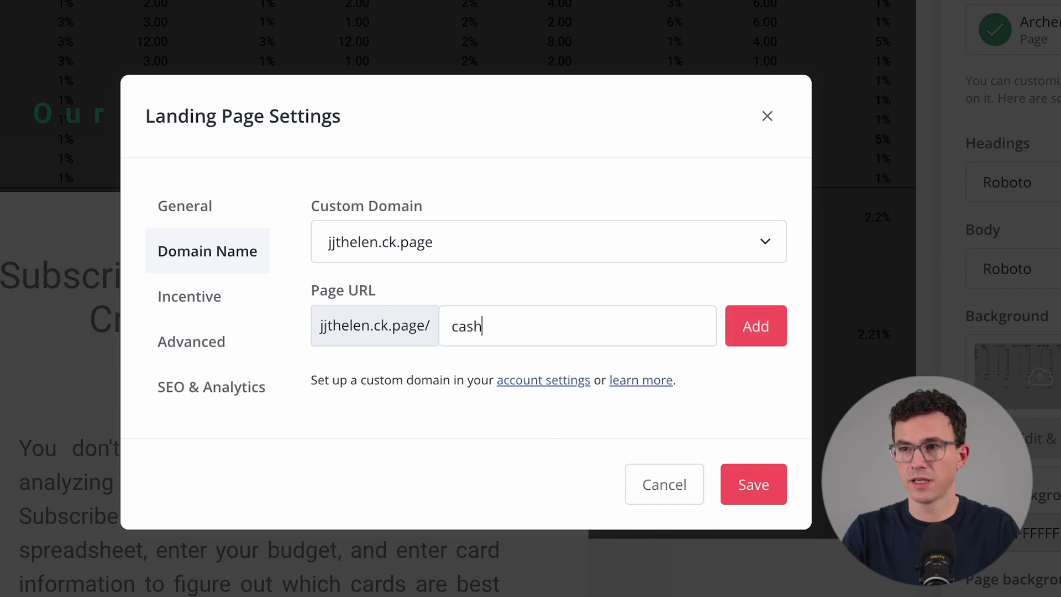
{"action": "type", "text": "-back"}
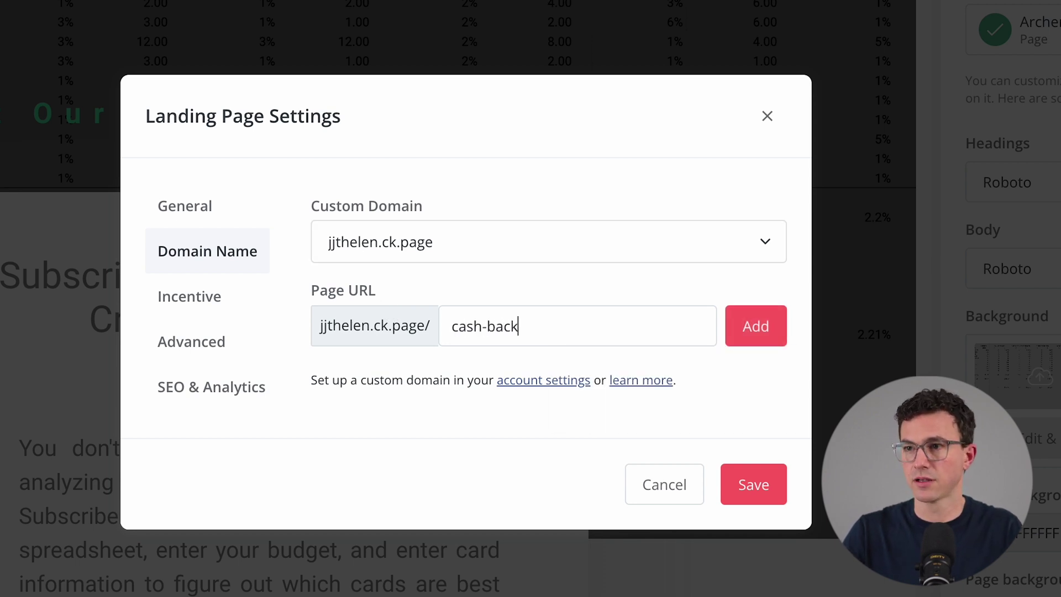
{"action": "left_click", "coordinate": [745, 327]}
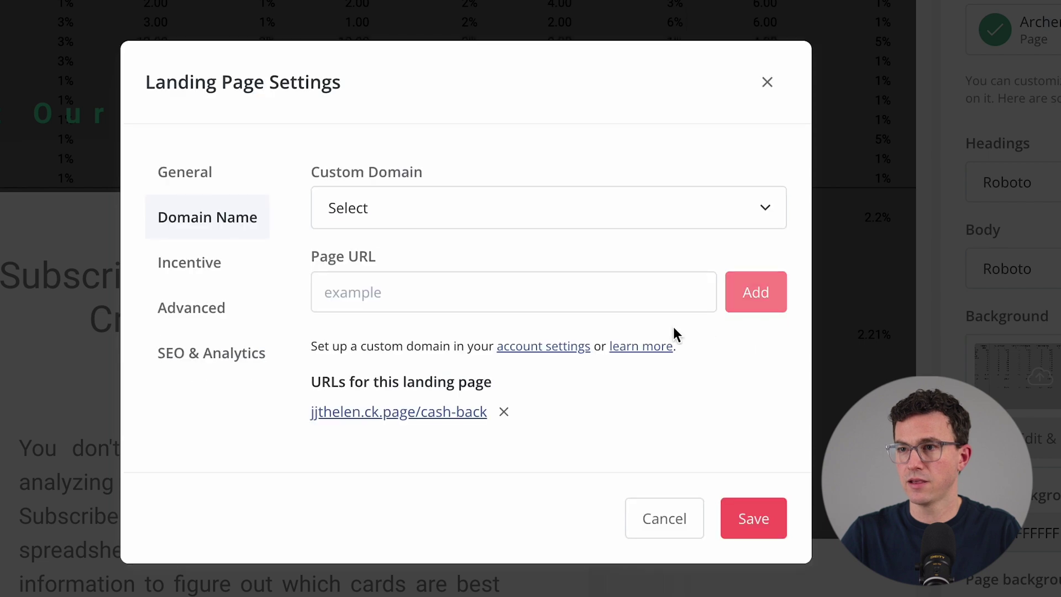
{"action": "left_click", "coordinate": [199, 267]}
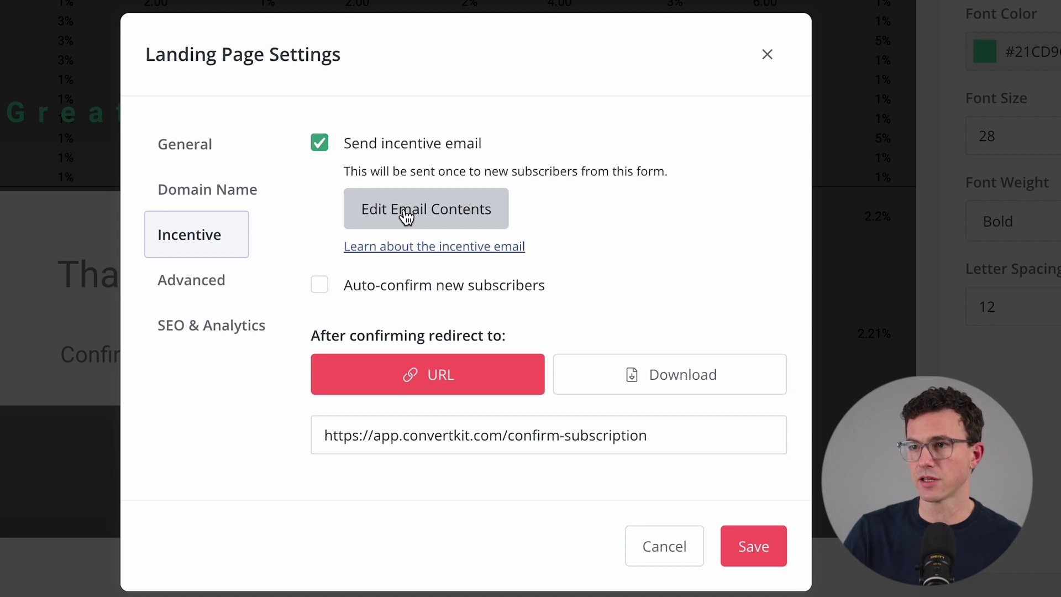
Switch the incentive email's sender and set subject 'Confirm Your Subscription & Get Cash Back Spreadsheet'
{"action": "left_click", "coordinate": [406, 215]}
{"action": "left_click", "coordinate": [435, 102]}
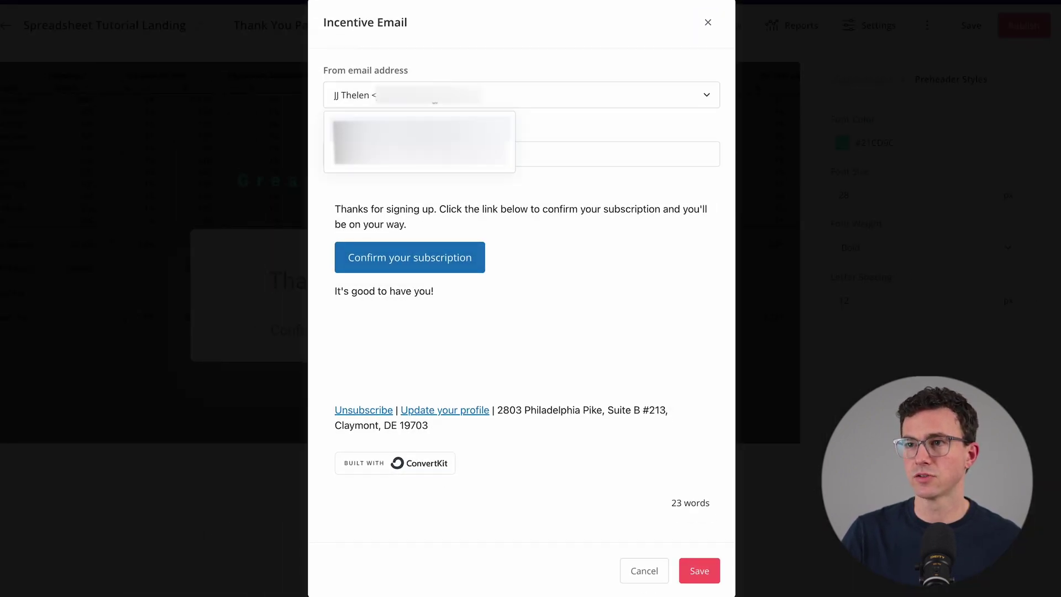
{"action": "left_click", "coordinate": [426, 165]}
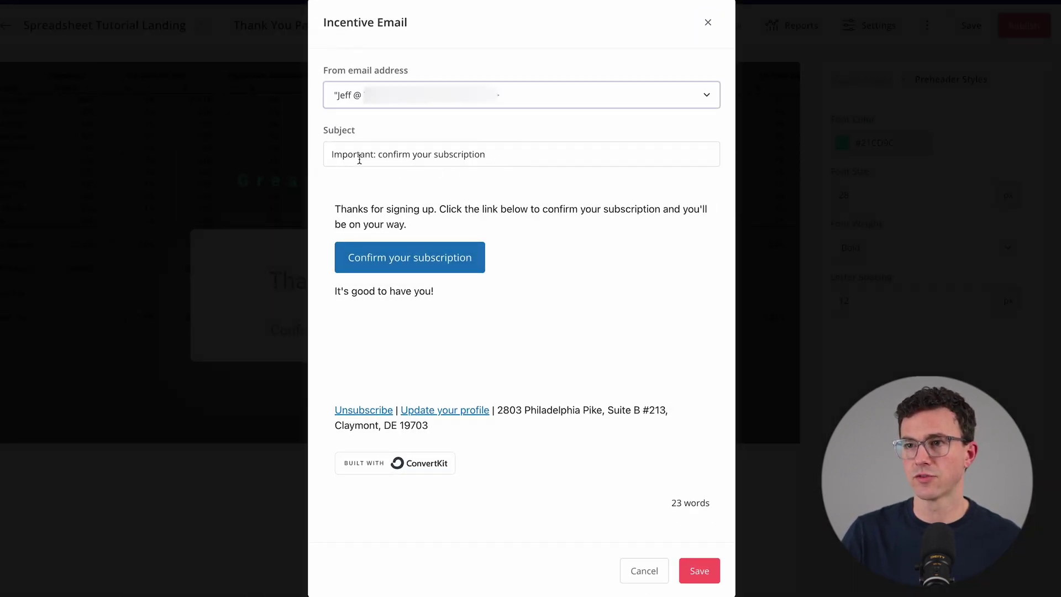
{"action": "left_click_drag", "start_coordinate": [382, 155], "coordinate": [292, 147]}
{"action": "type", "text": "C"}
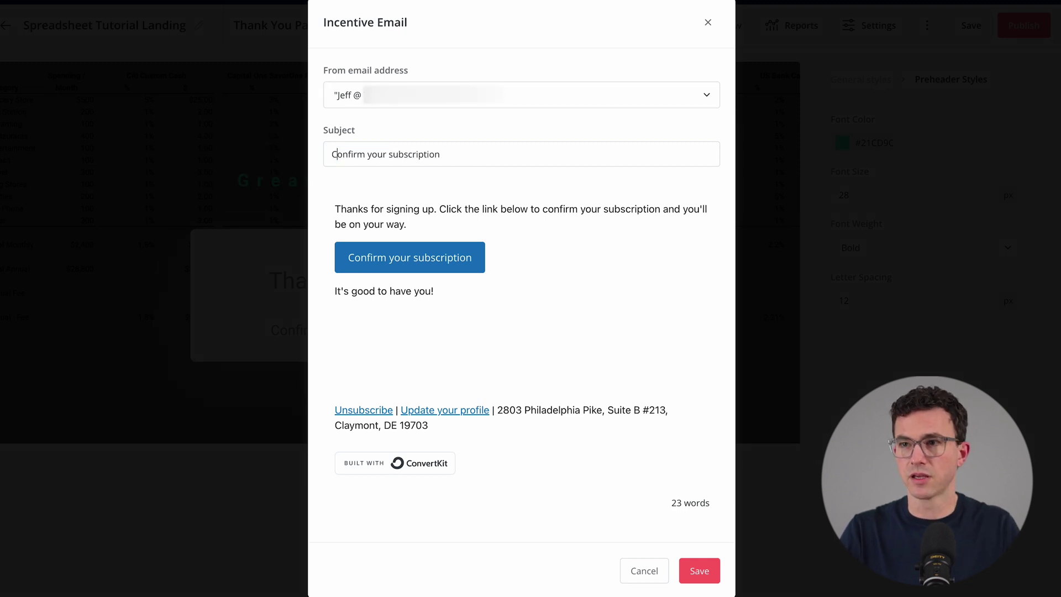
{"action": "key", "text": "ctrl+a"}
{"action": "type", "text": "Confirm Your Subscription & Get Cash Back Spreadsheet"}
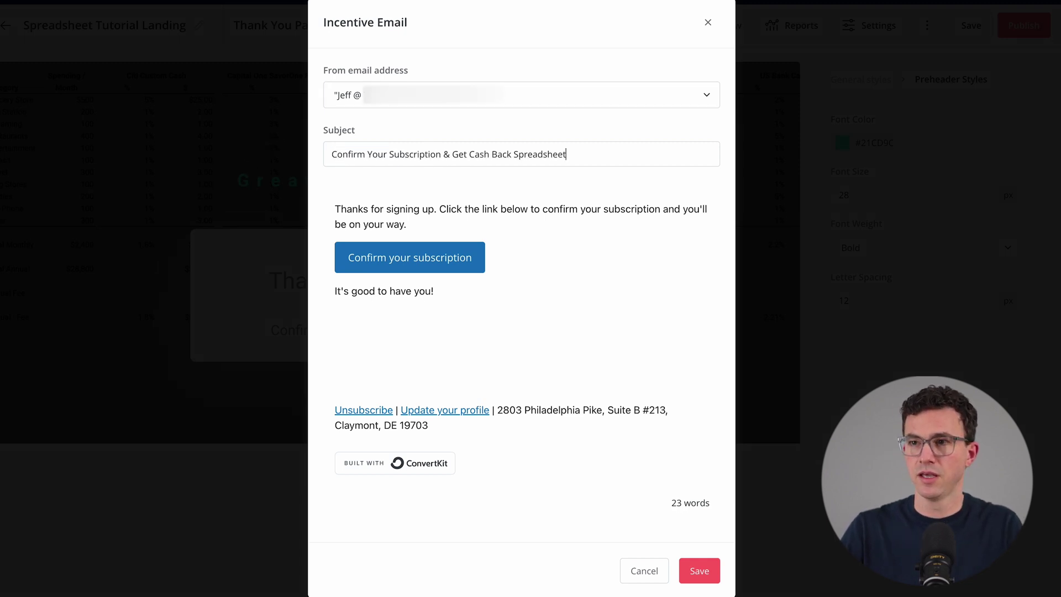
Add the make-a-copy instruction, a 21CD9C green confirm button and sign-off, then save the email
{"action": "left_click", "coordinate": [661, 209]}
{"action": "type", "text": ", m"}
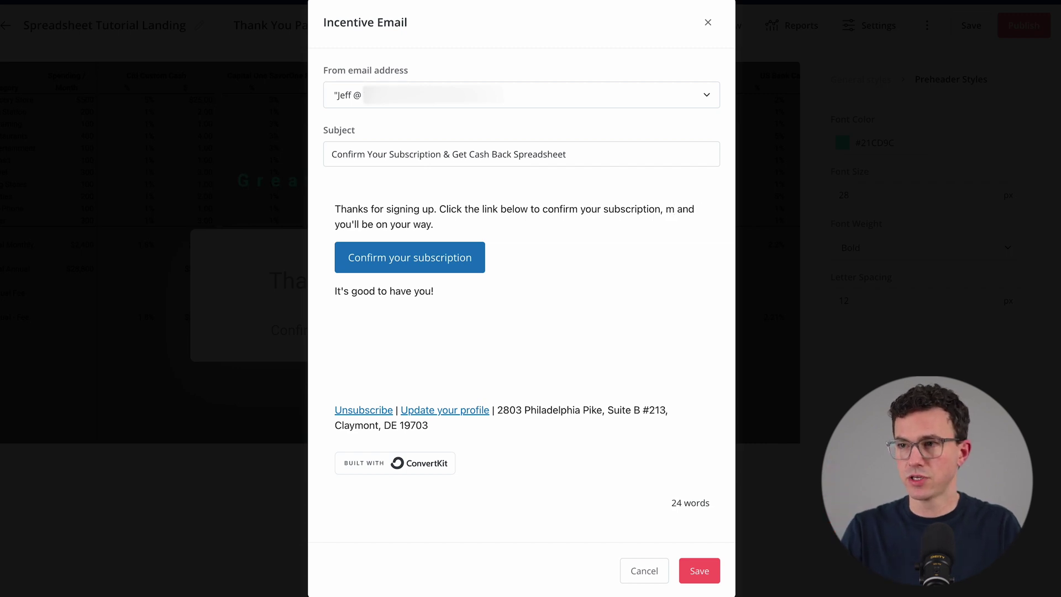
{"action": "key", "text": "BackSpace"}
{"action": "type", "text": "make a copy"}
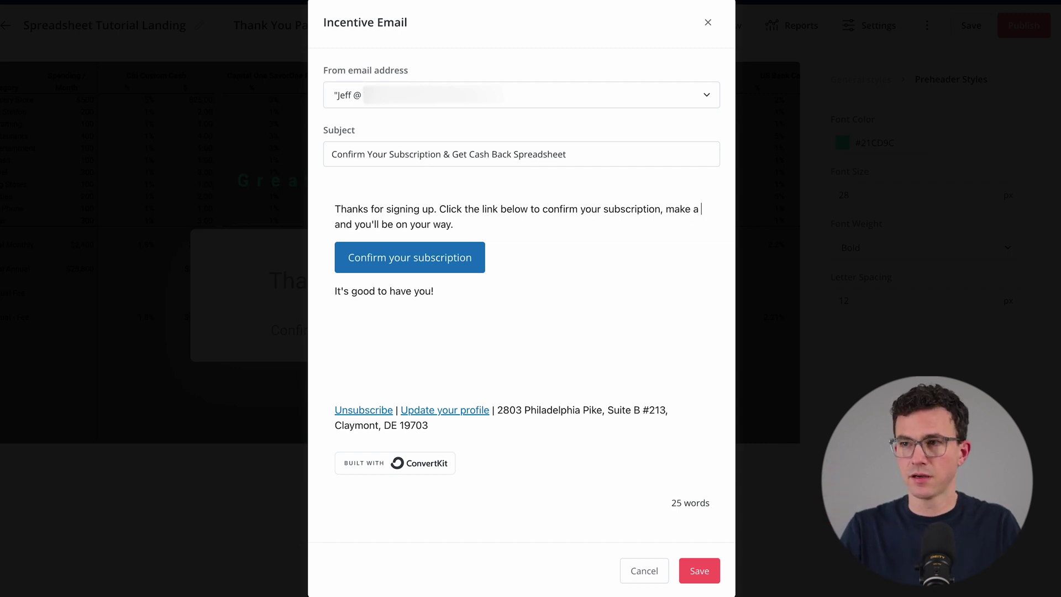
{"action": "type", "text": " of the cash bac"}
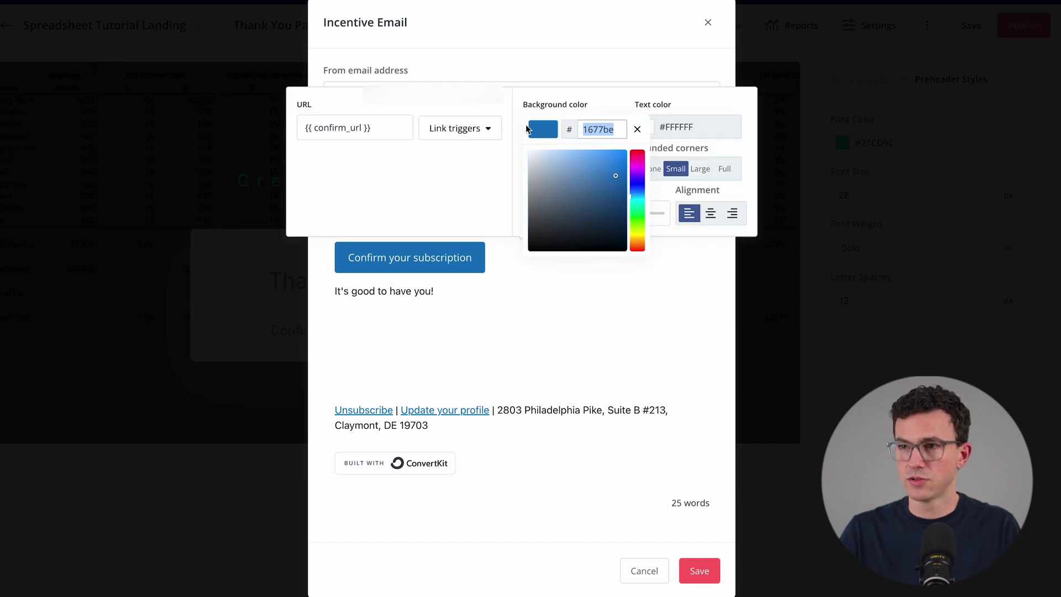
{"action": "type", "text": "21CD9C"}
{"action": "left_click", "coordinate": [541, 295]}
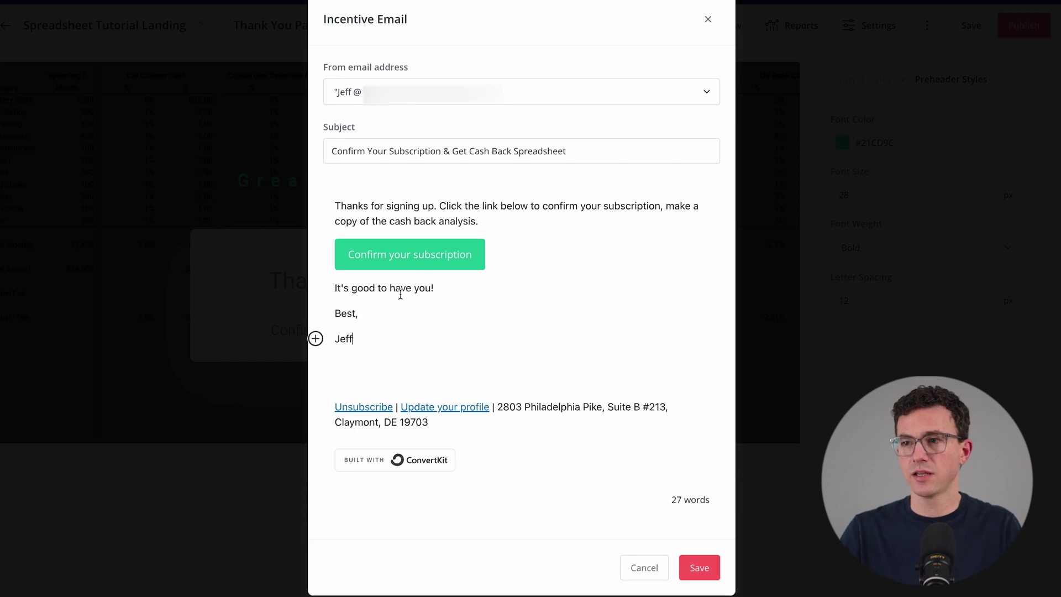
{"action": "left_click", "coordinate": [456, 338]}
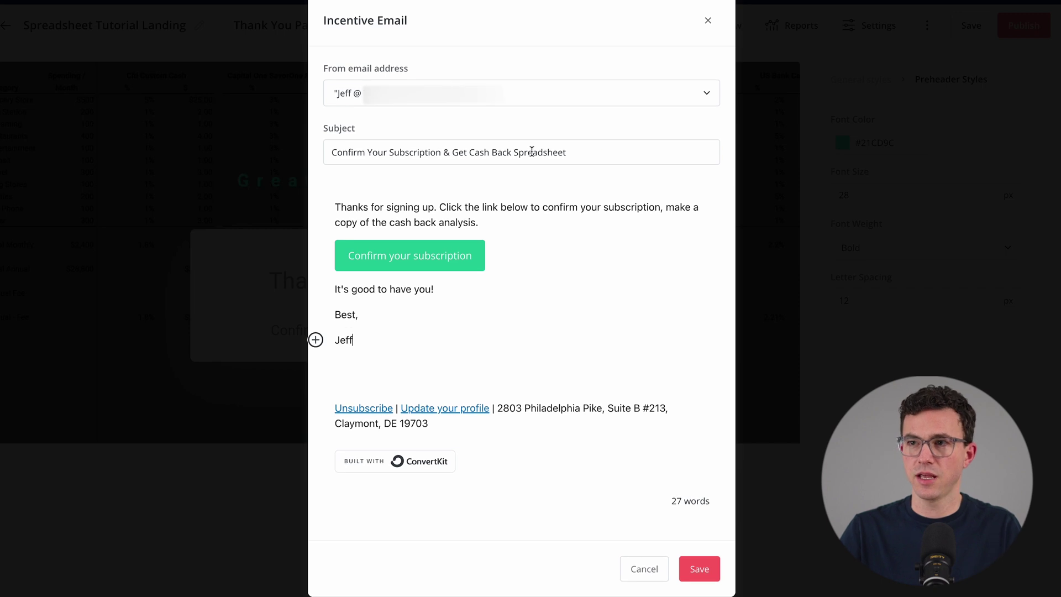
{"action": "left_click", "coordinate": [700, 571]}
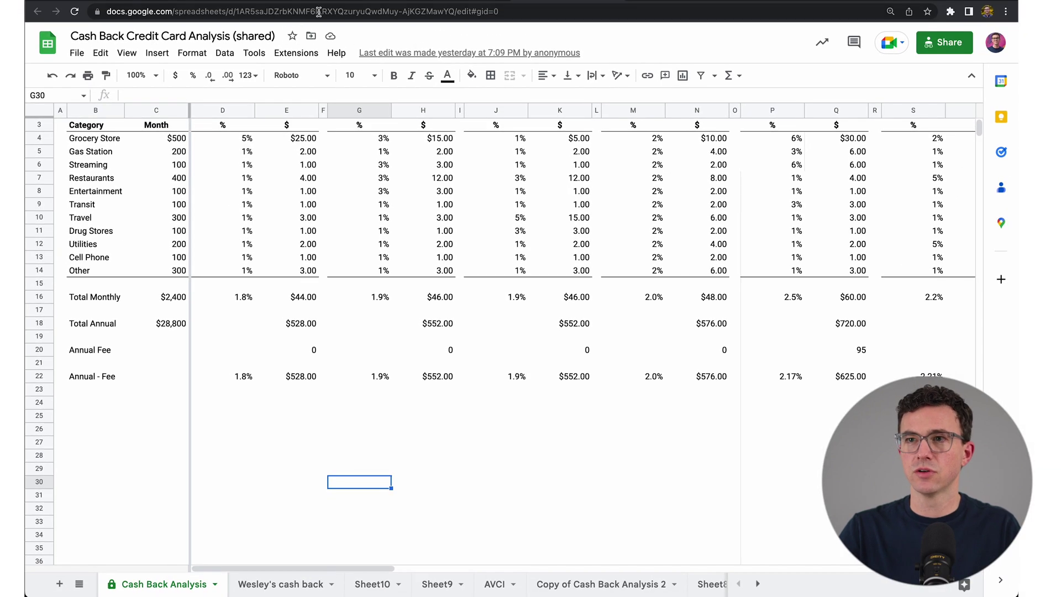
{"action": "left_click", "coordinate": [319, 12]}
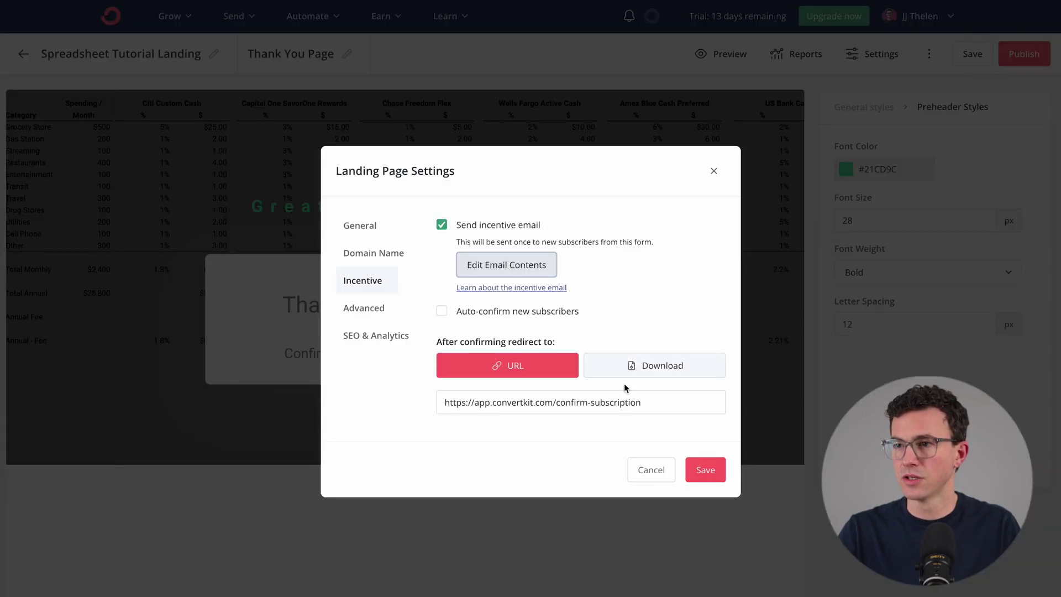
Set the Google Sheet link as the 'After confirming redirect to' URL, review Advanced and SEO tabs, and save
{"action": "double_click", "coordinate": [616, 402]}
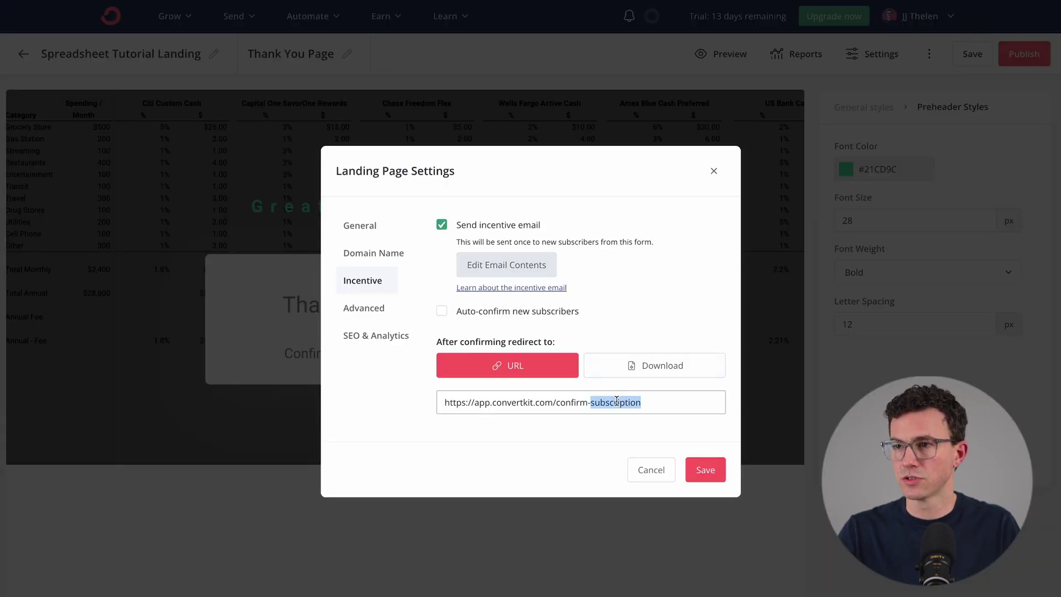
{"action": "key", "text": "ctrl+a"}
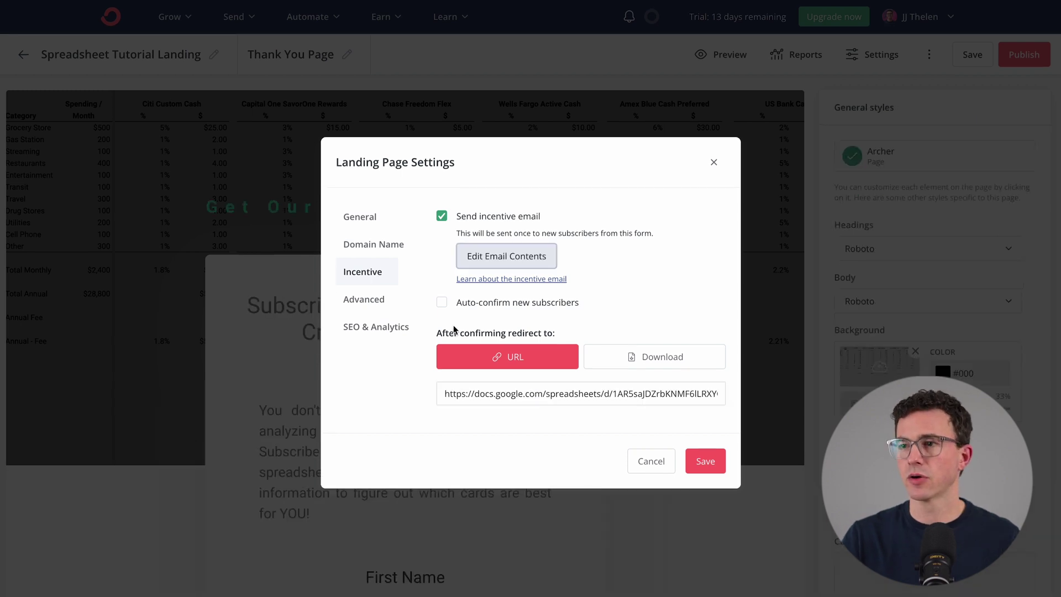
{"action": "left_click", "coordinate": [359, 299]}
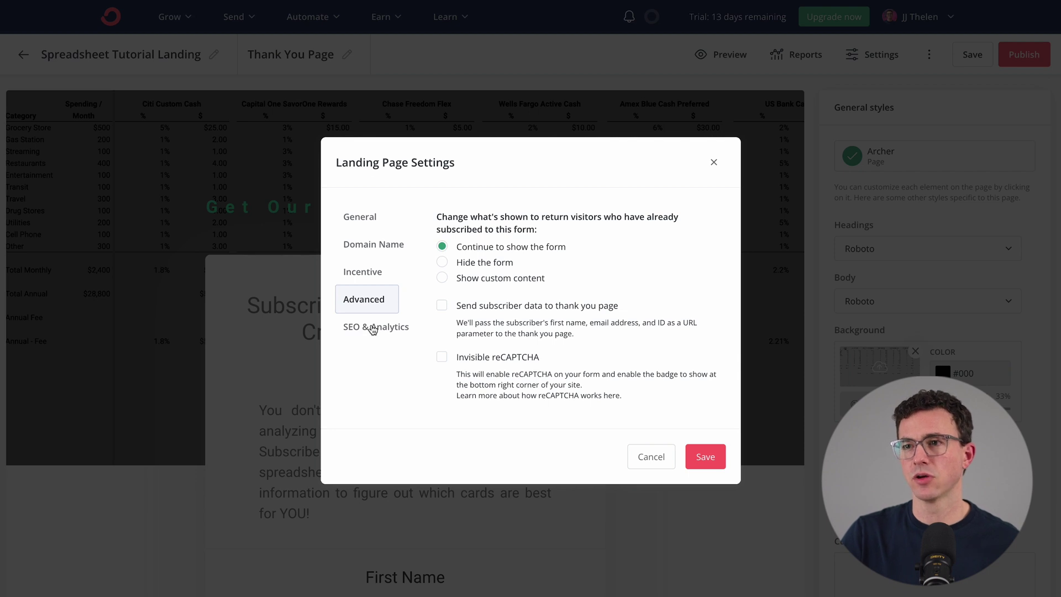
{"action": "left_click", "coordinate": [373, 328]}
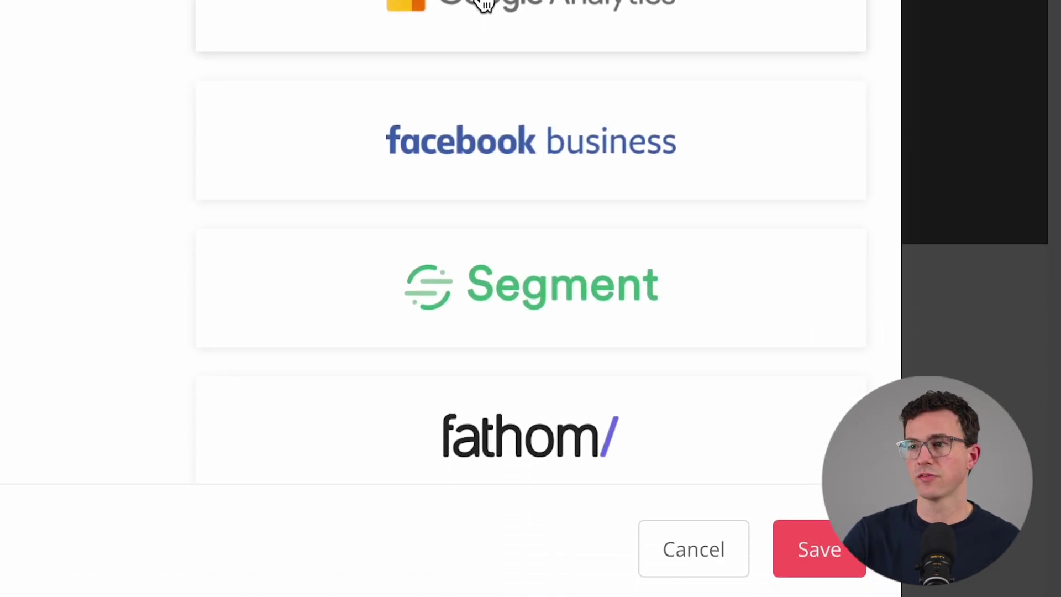
{"action": "left_click", "coordinate": [808, 553]}
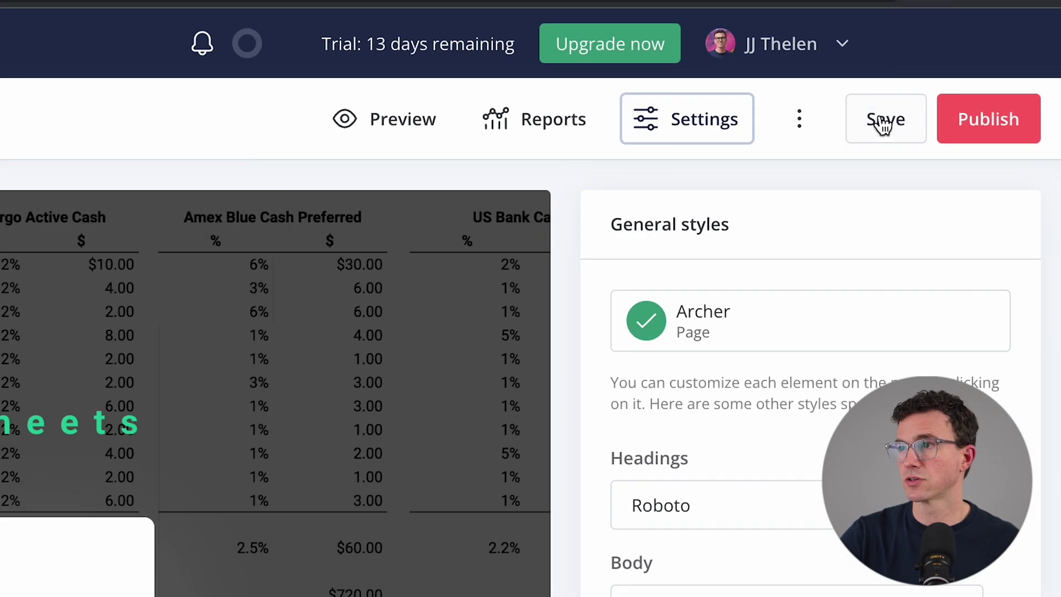
Save and publish the landing page, then copy its share URL into a new browser tab
{"action": "left_click", "coordinate": [973, 54]}
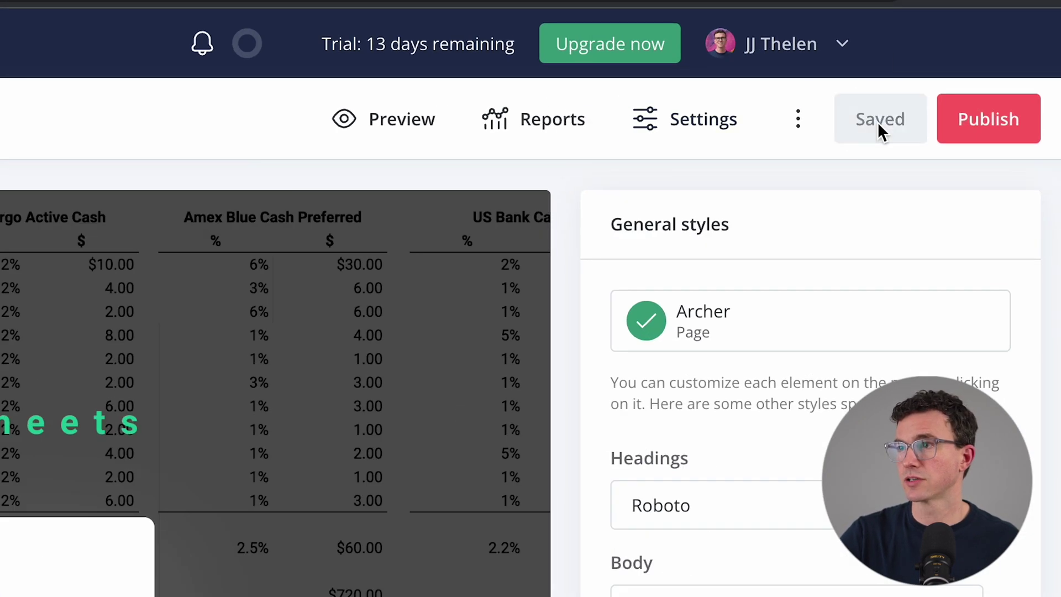
{"action": "left_click", "coordinate": [986, 127]}
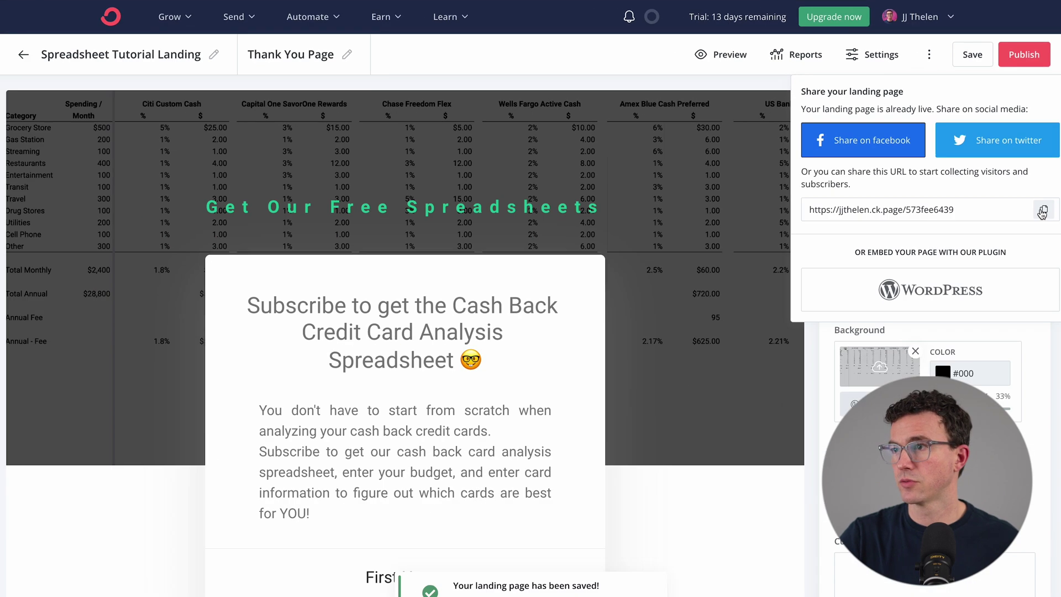
{"action": "left_click", "coordinate": [1042, 211]}
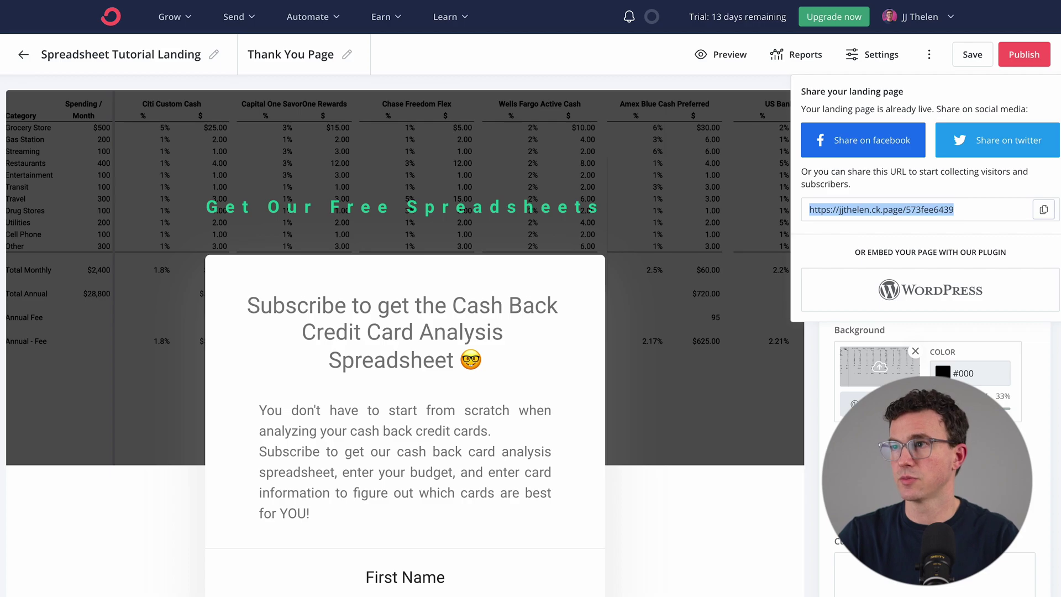
{"action": "key", "text": "super+v"}
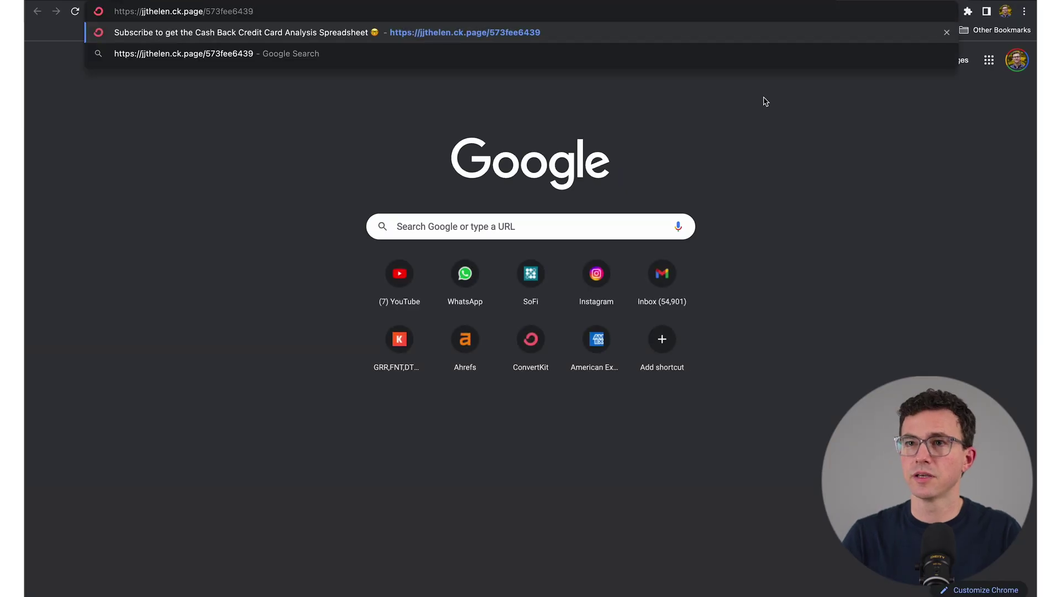
Load the published landing page, then switch its address to the custom ck.page /cash-back URL
{"action": "key", "text": "Return"}
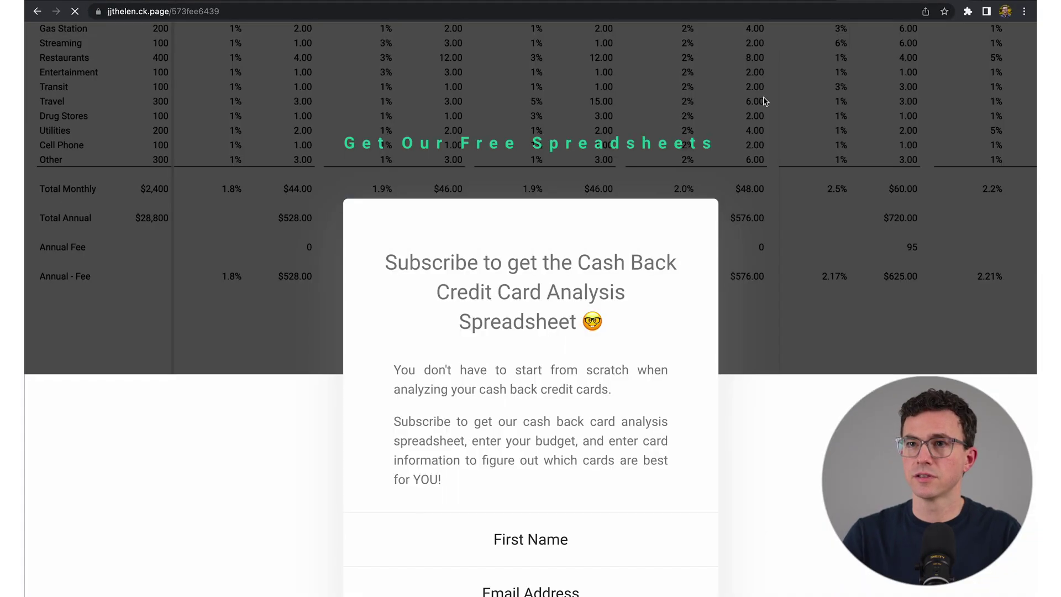
{"action": "scroll", "coordinate": [614, 105], "scroll_direction": "down", "scroll_amount": 1}
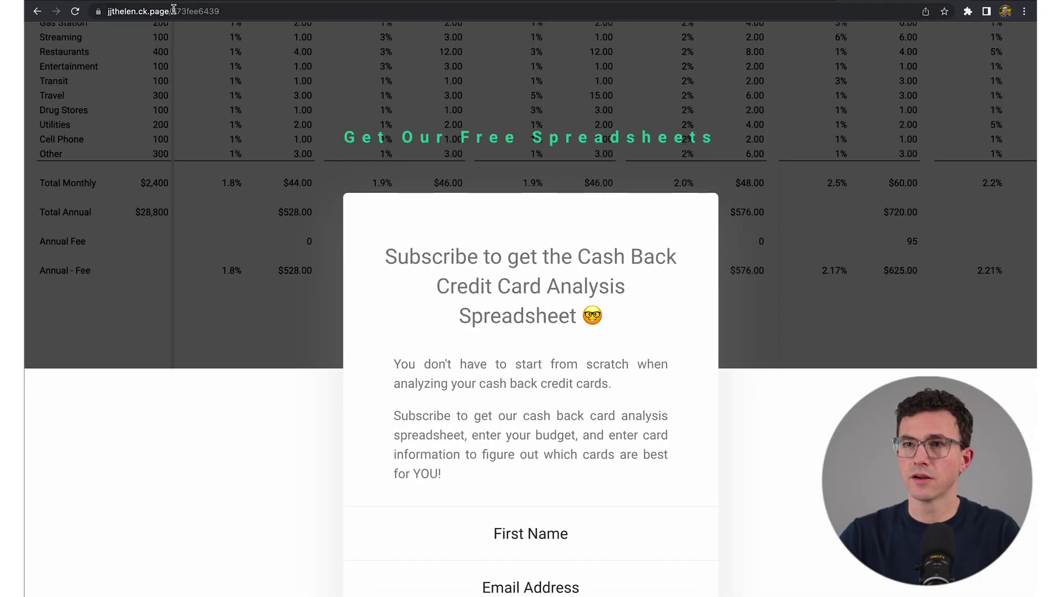
{"action": "left_click_drag", "start_coordinate": [173, 11], "coordinate": [395, 37]}
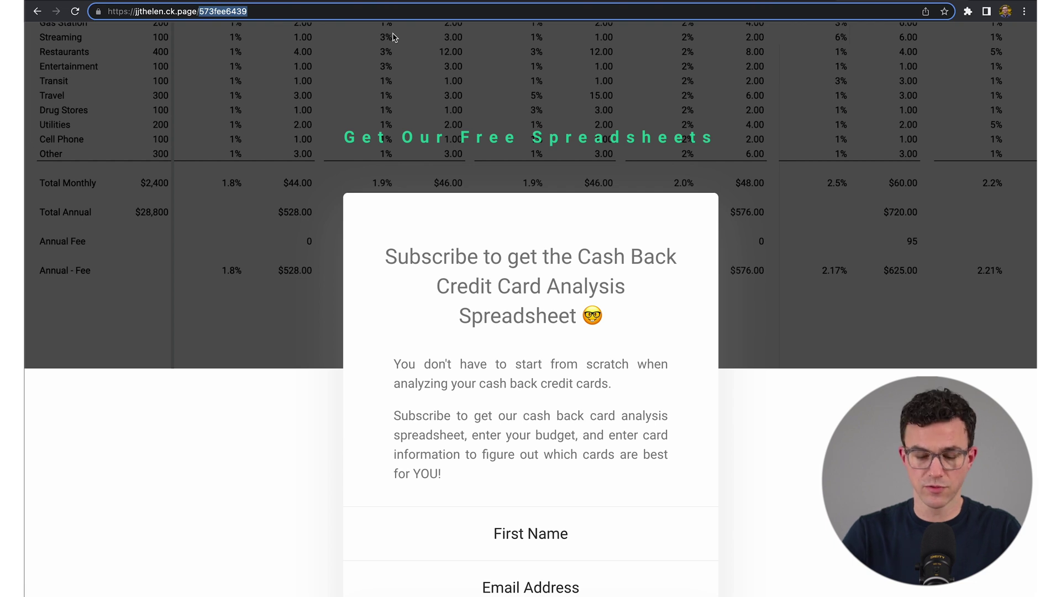
{"action": "type", "text": "cash-cack"}
{"action": "key", "text": "Return"}
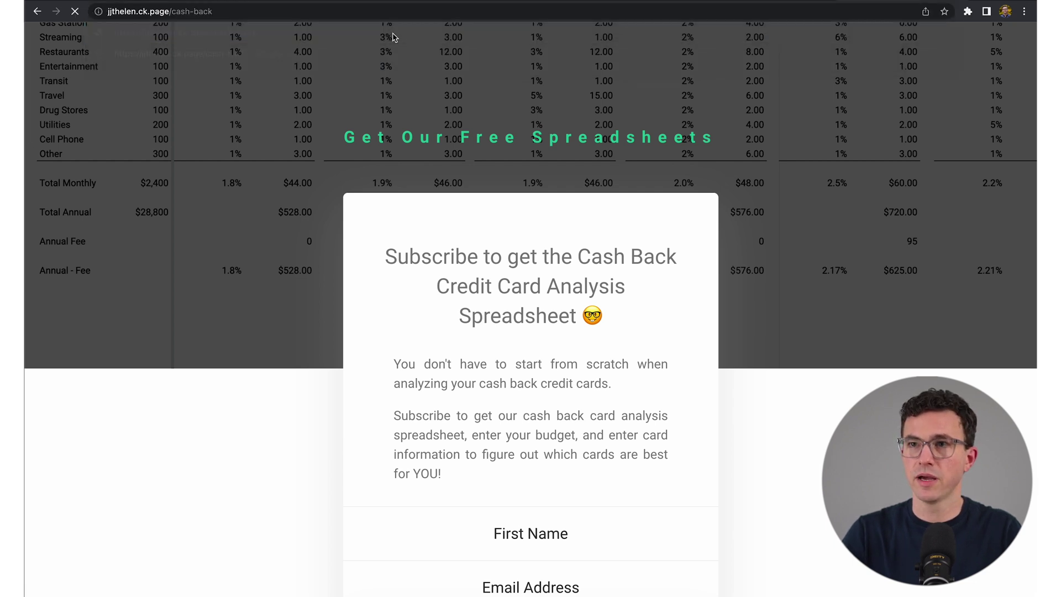